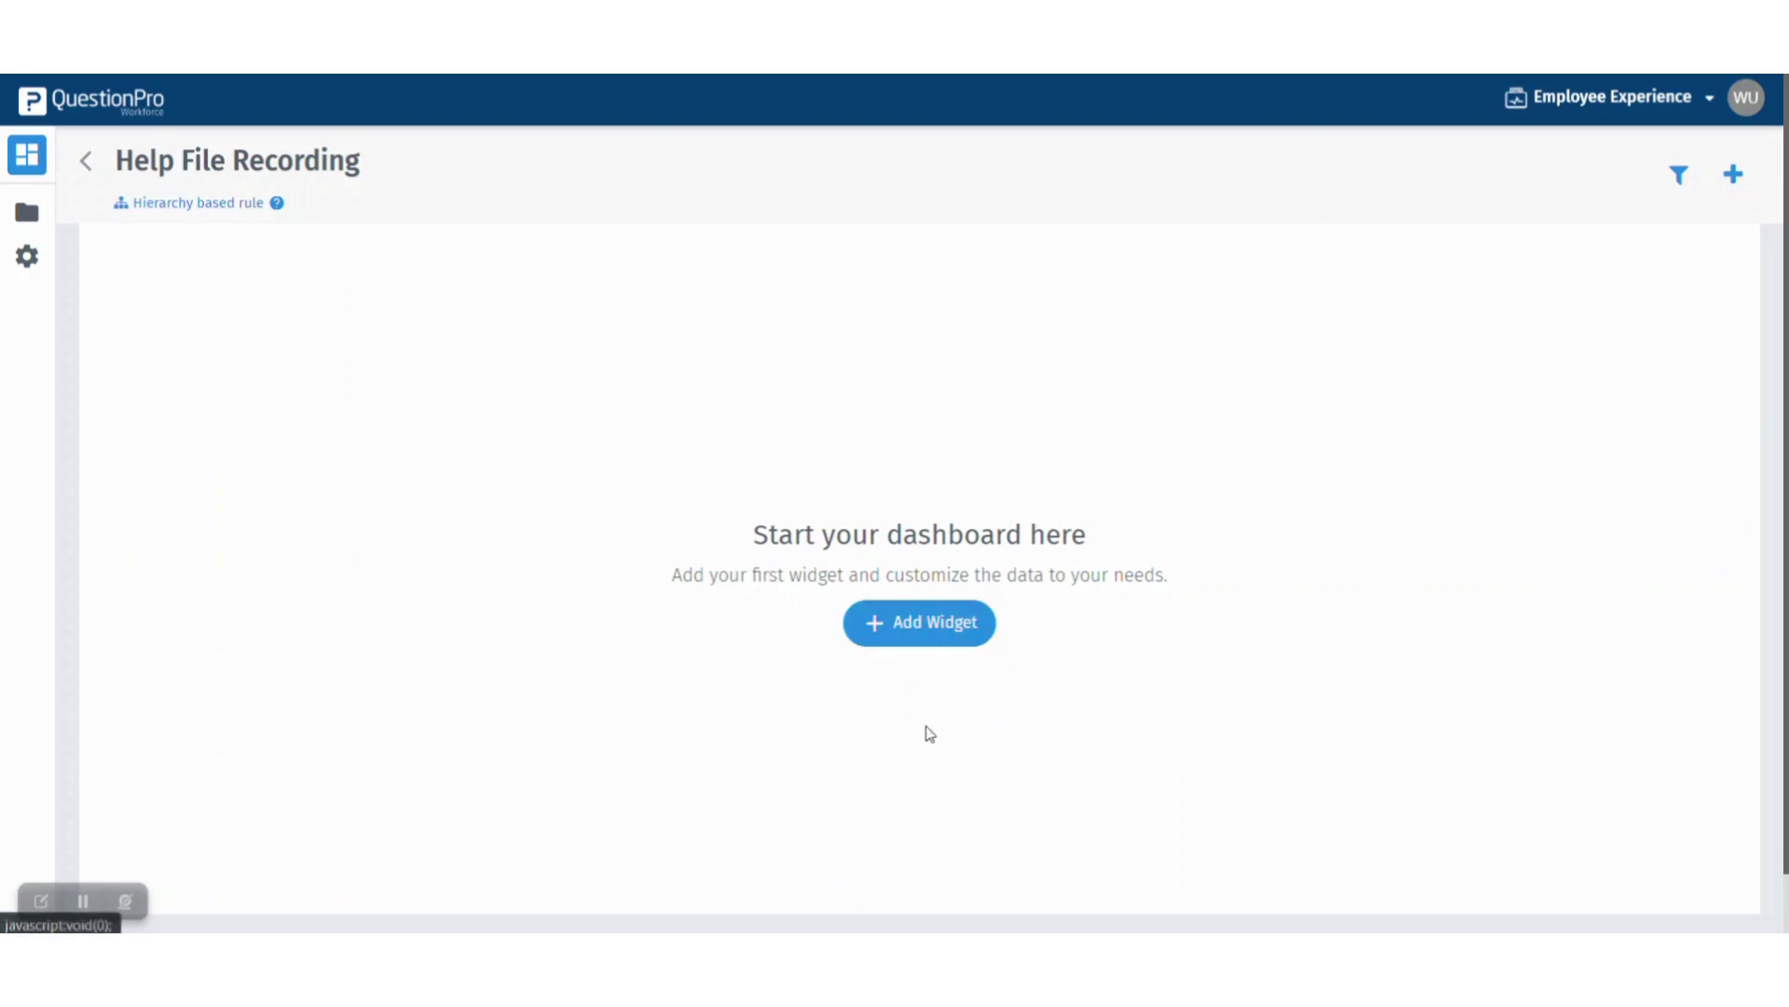
Add a Response Rate widget titled 'Survey Response' with description 'To analyze the data.'
click(1736, 178)
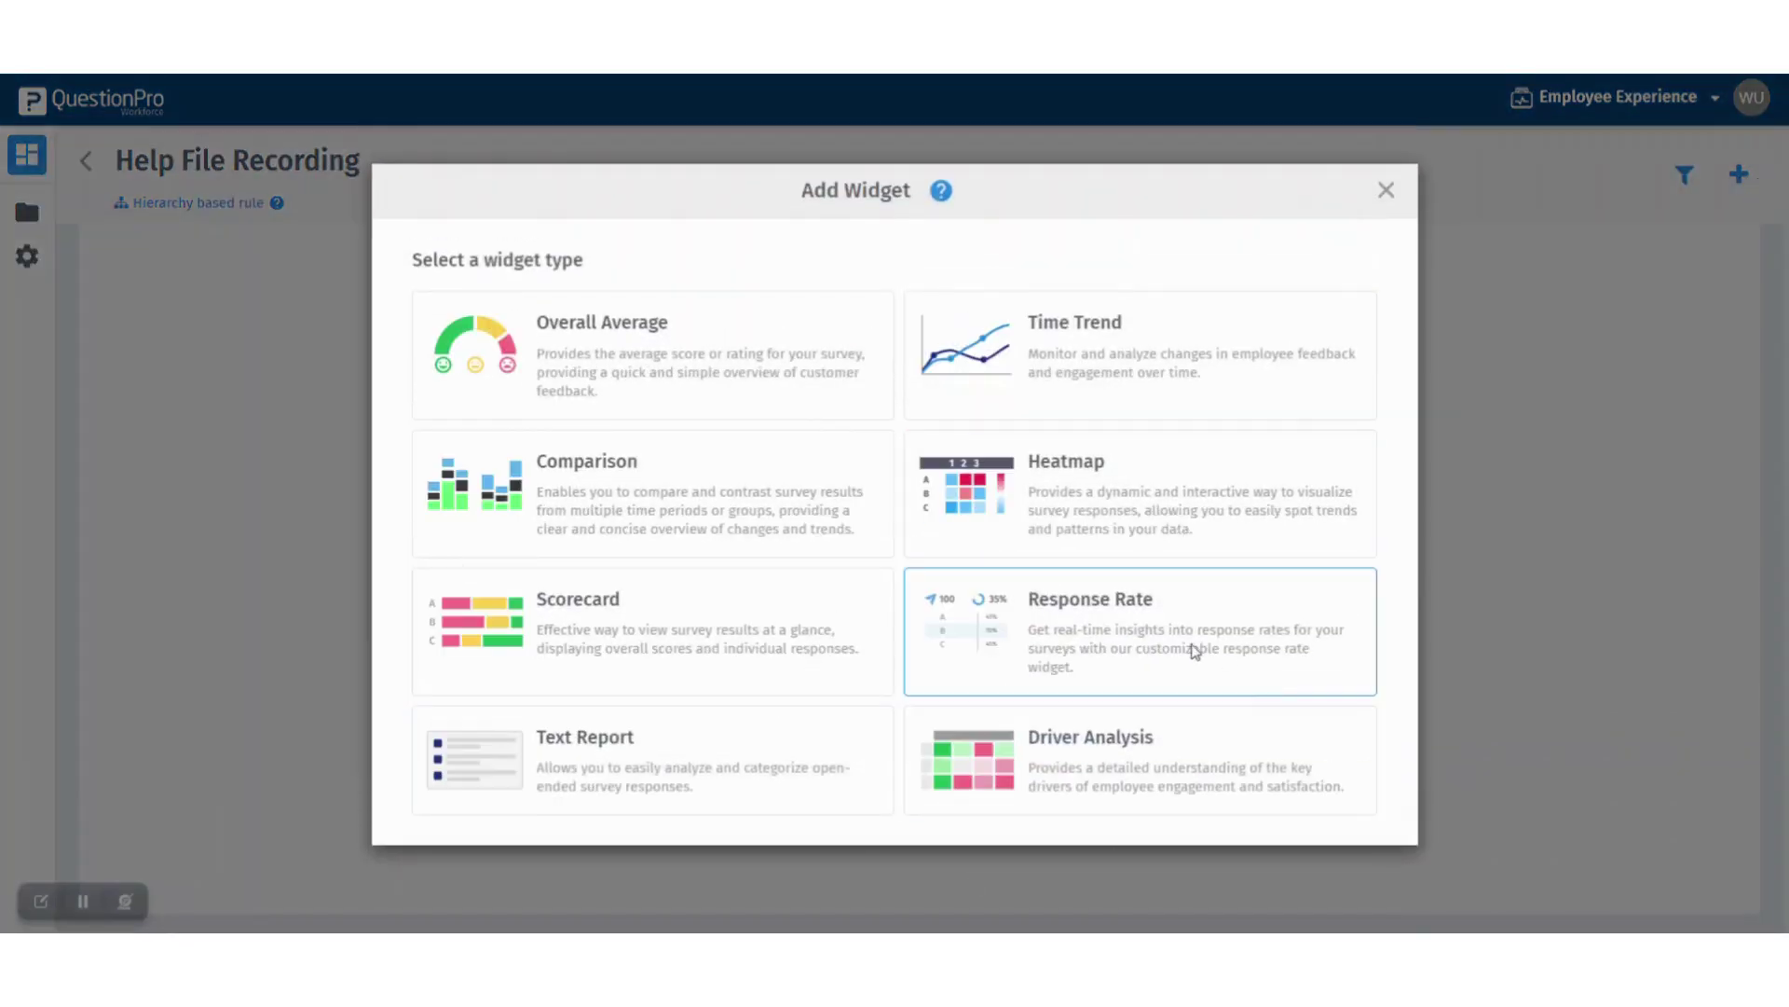
click(1143, 648)
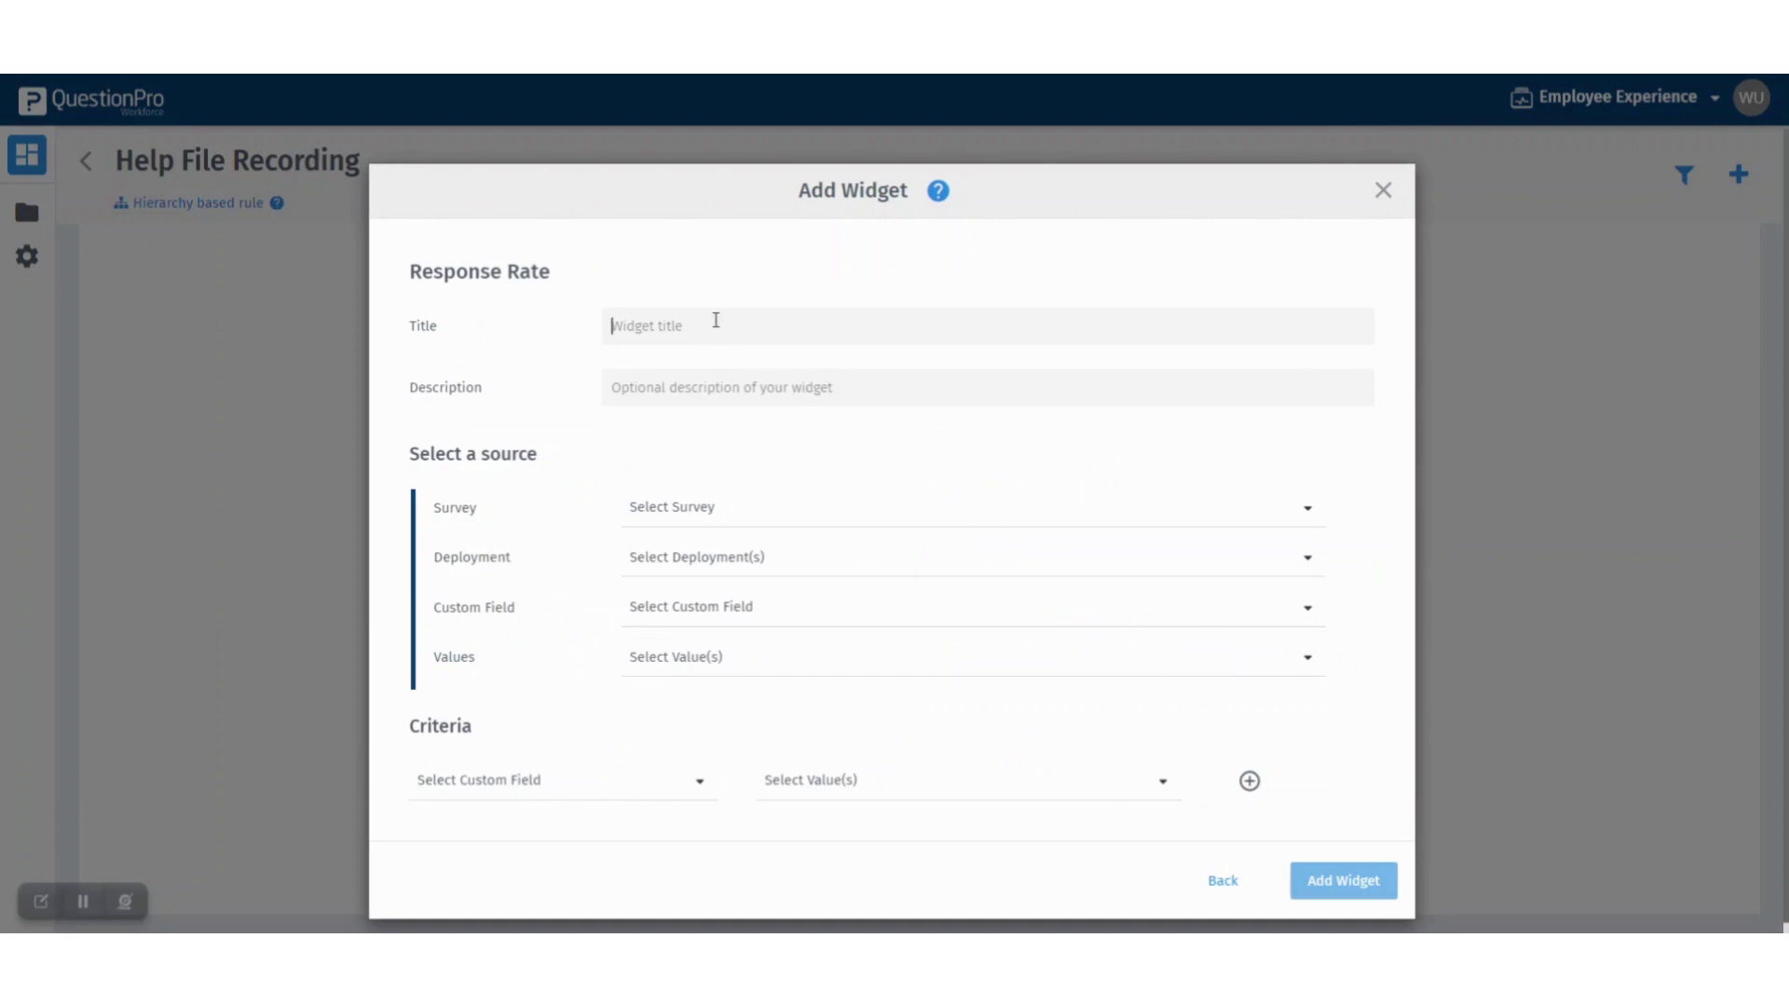
click(716, 319)
text(Survey Response)
click(811, 394)
text(To analyze the data.)
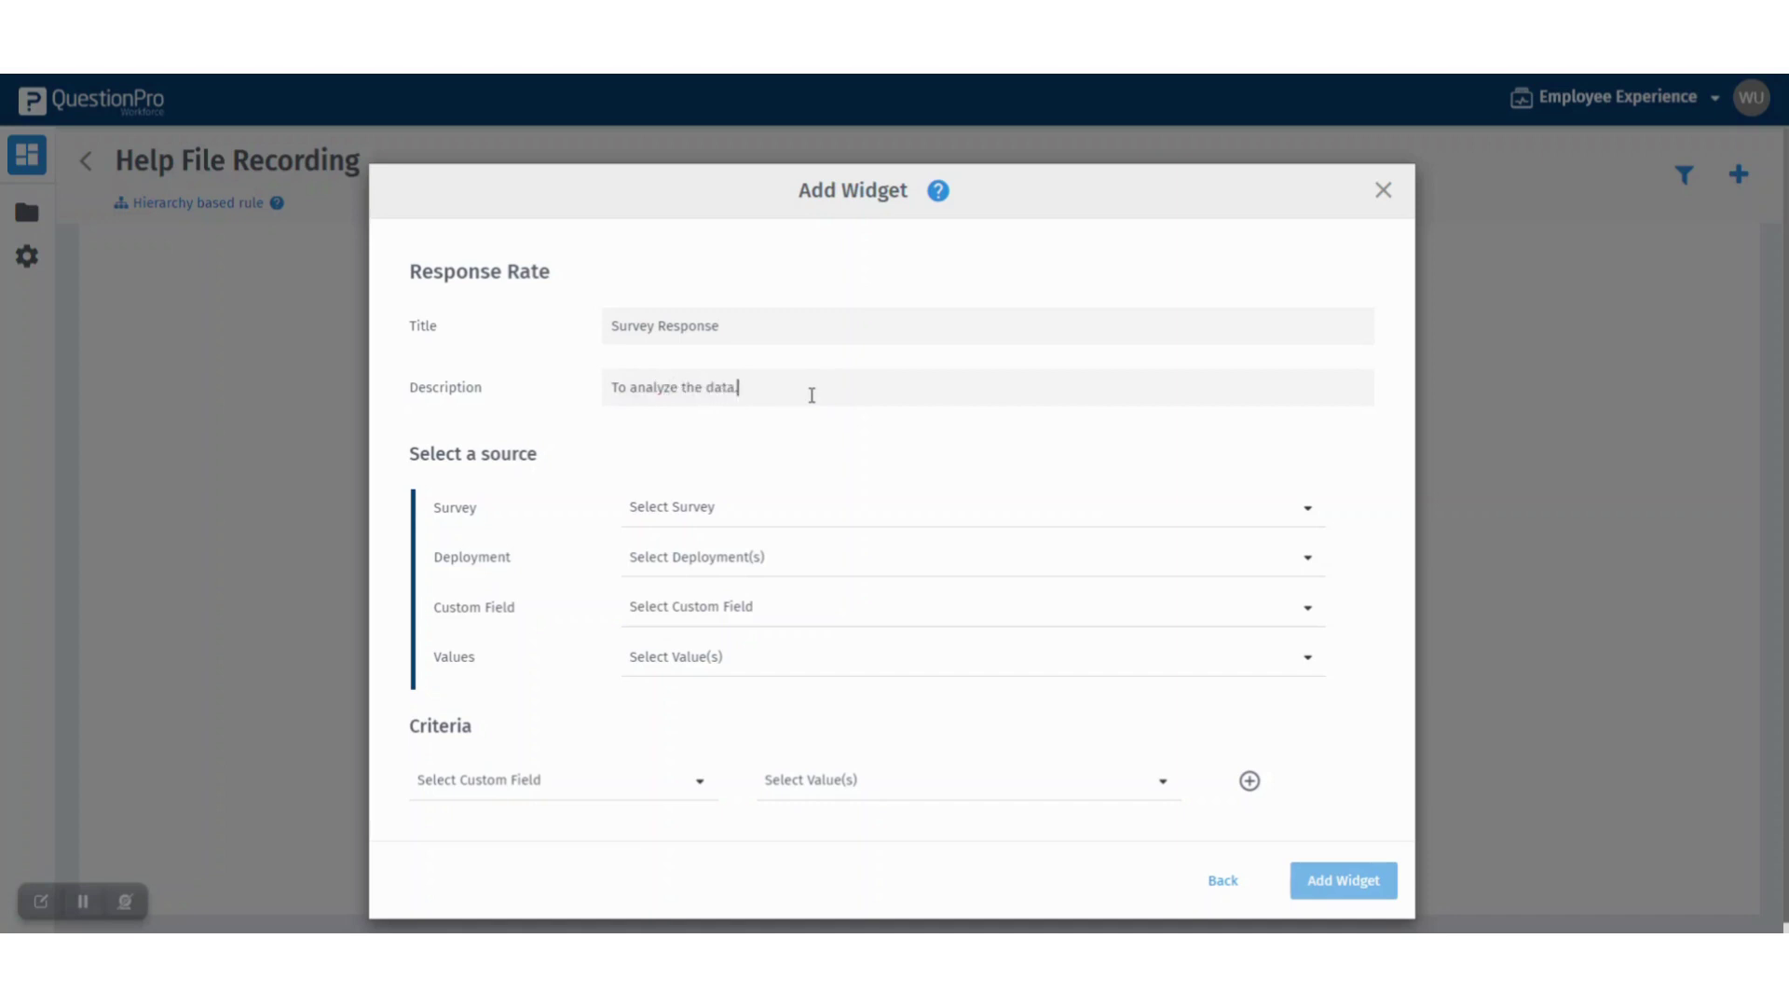
Select Annual Engagement Survey 2022 as the widget's survey with all deployments included
scroll(934, 513, down, 1)
click(934, 511)
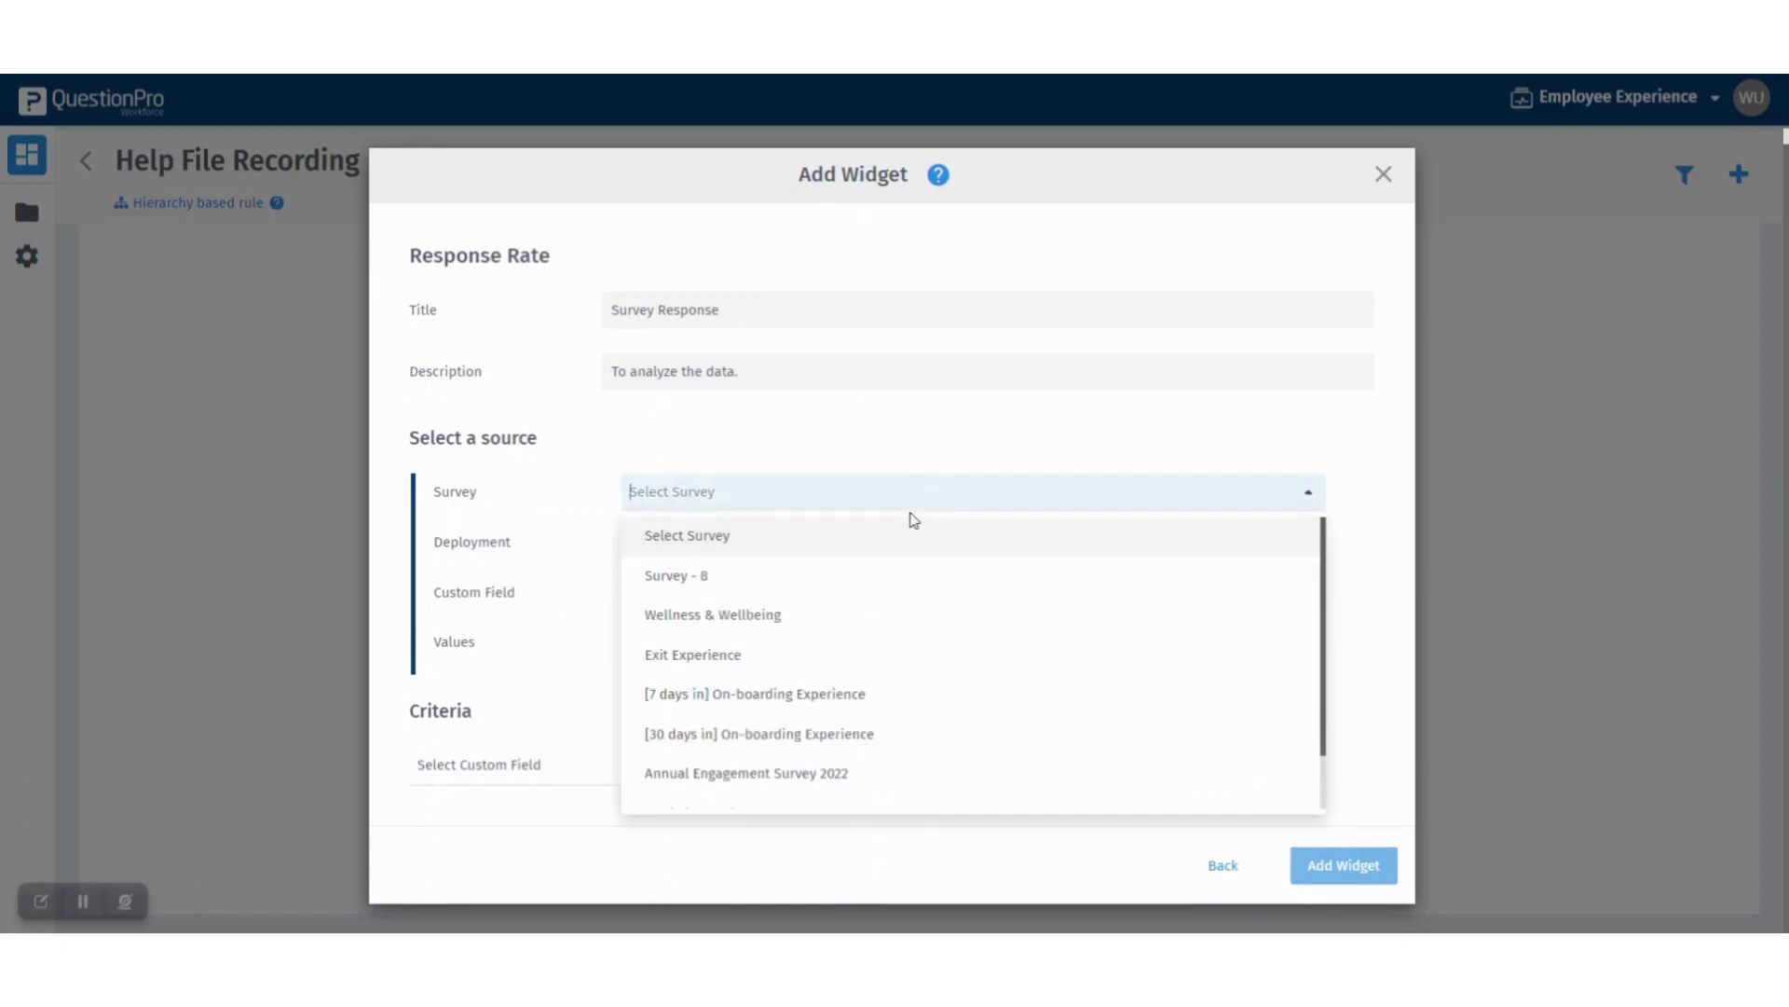
scroll(911, 652, down, 1)
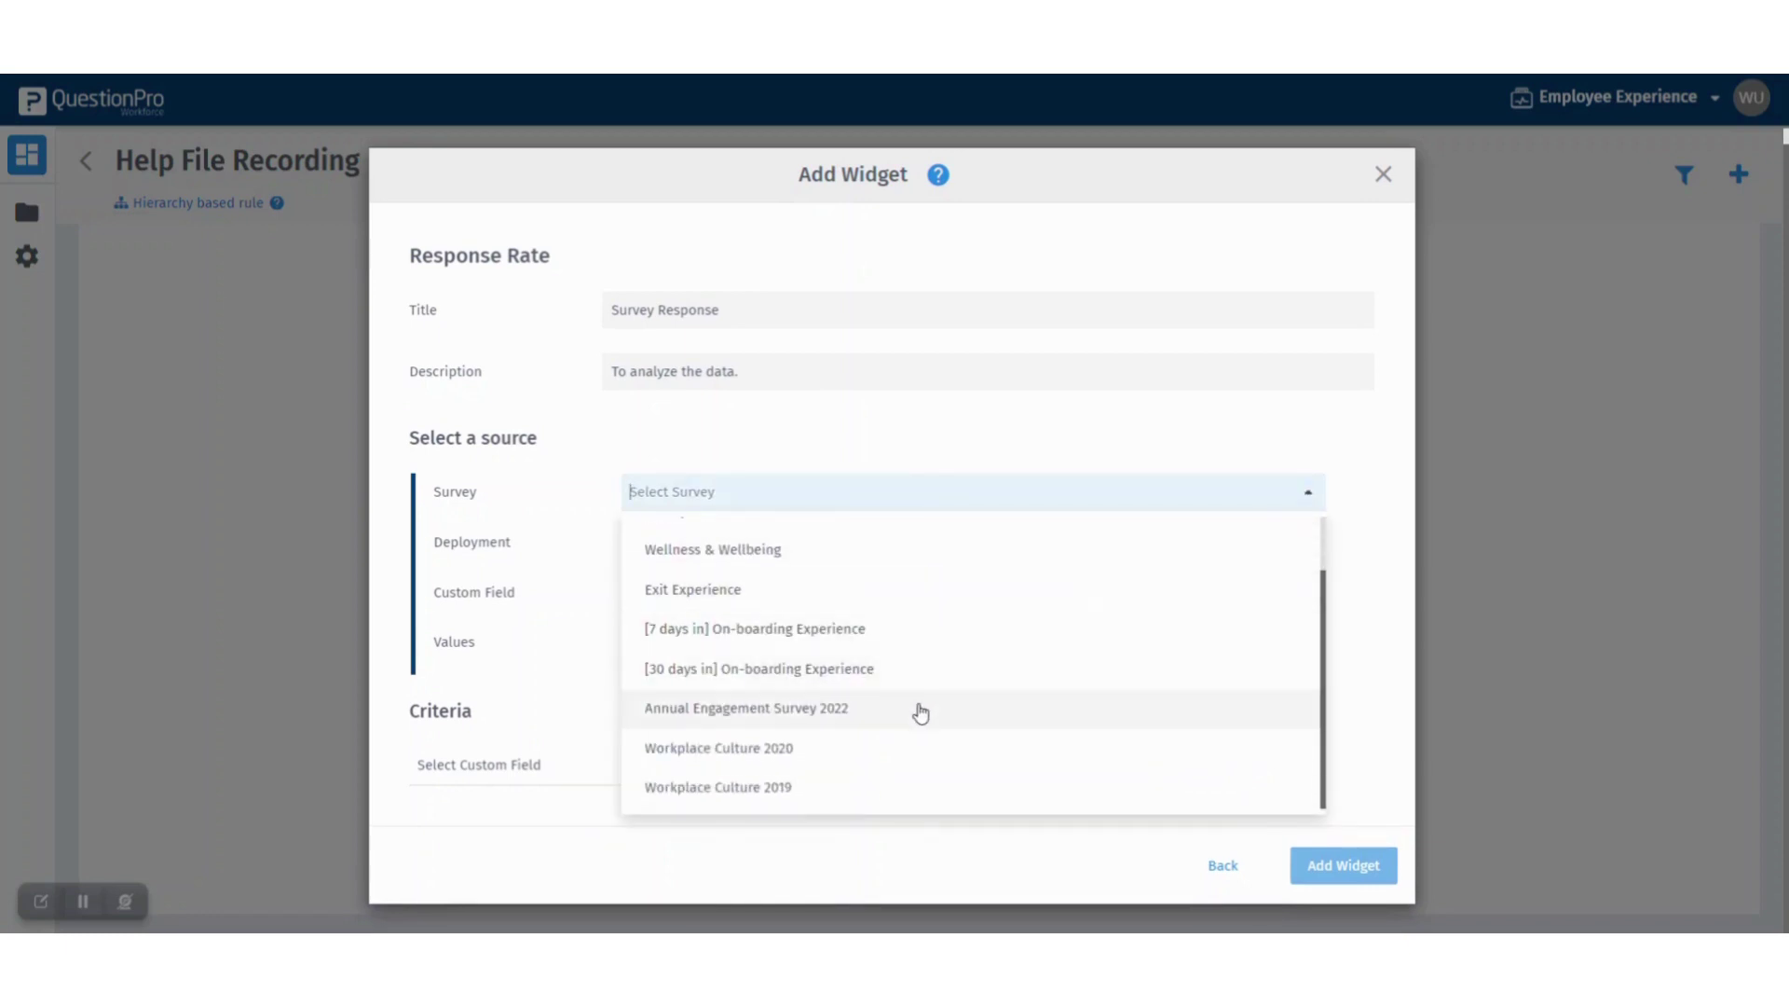
click(927, 559)
click(812, 552)
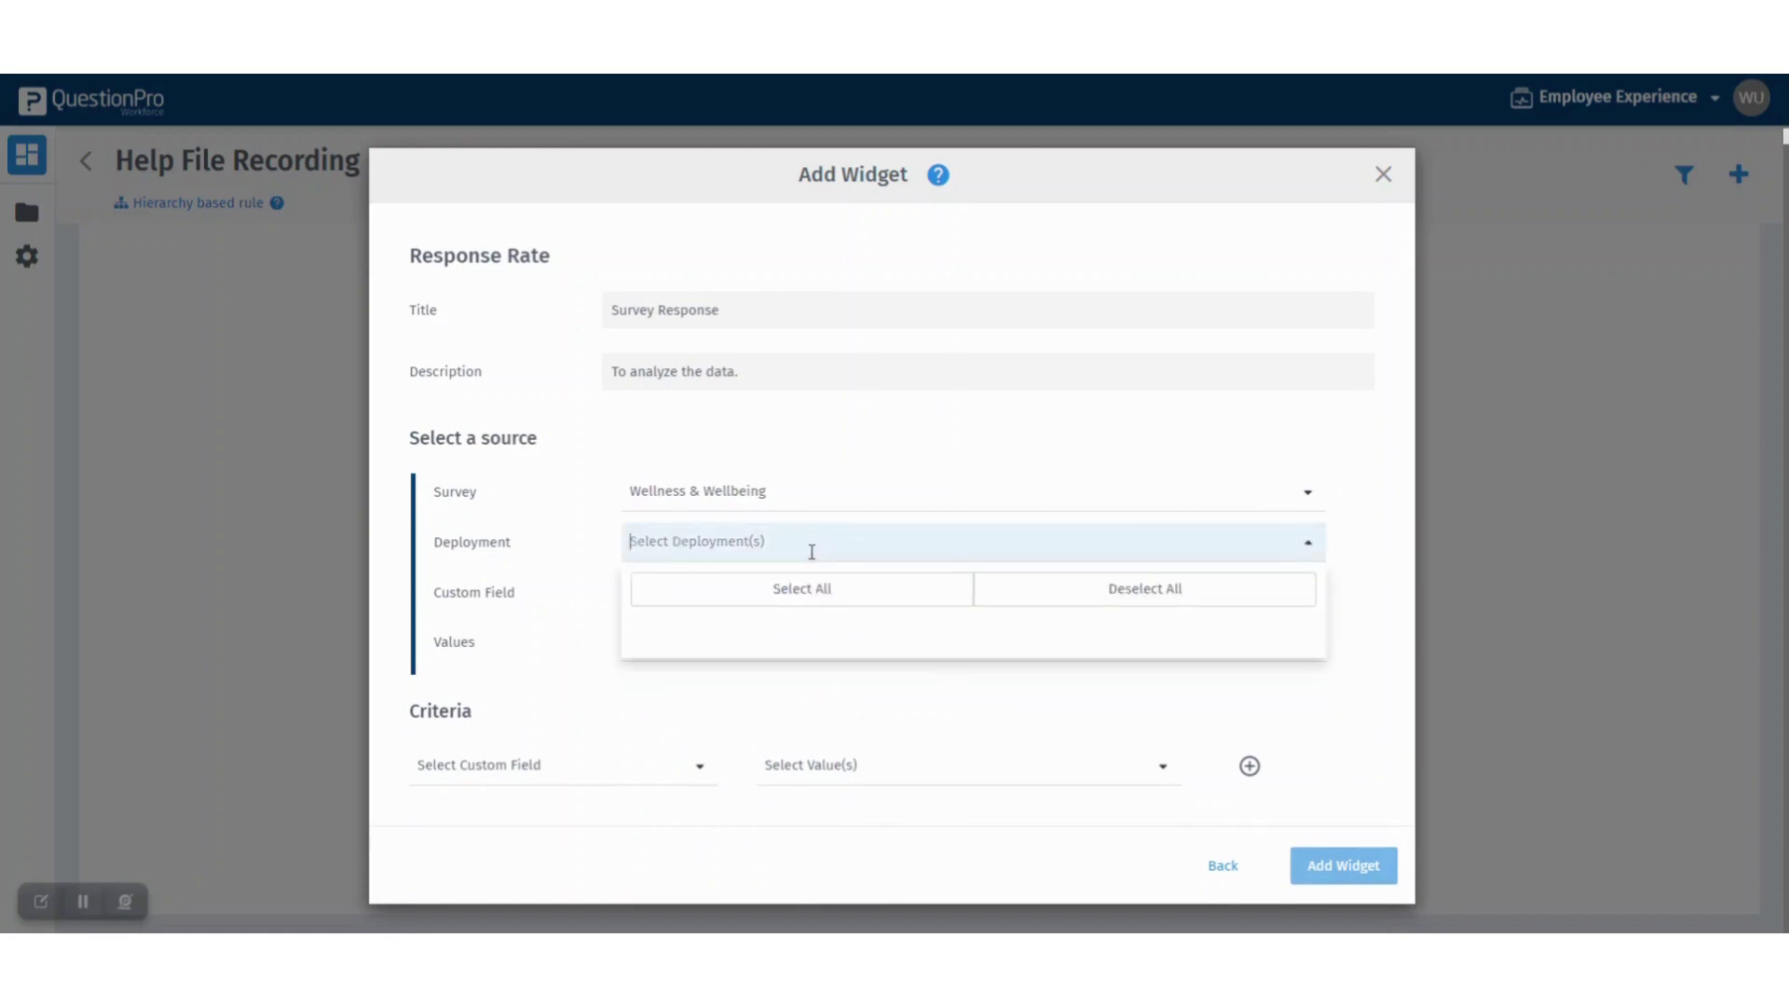
click(829, 509)
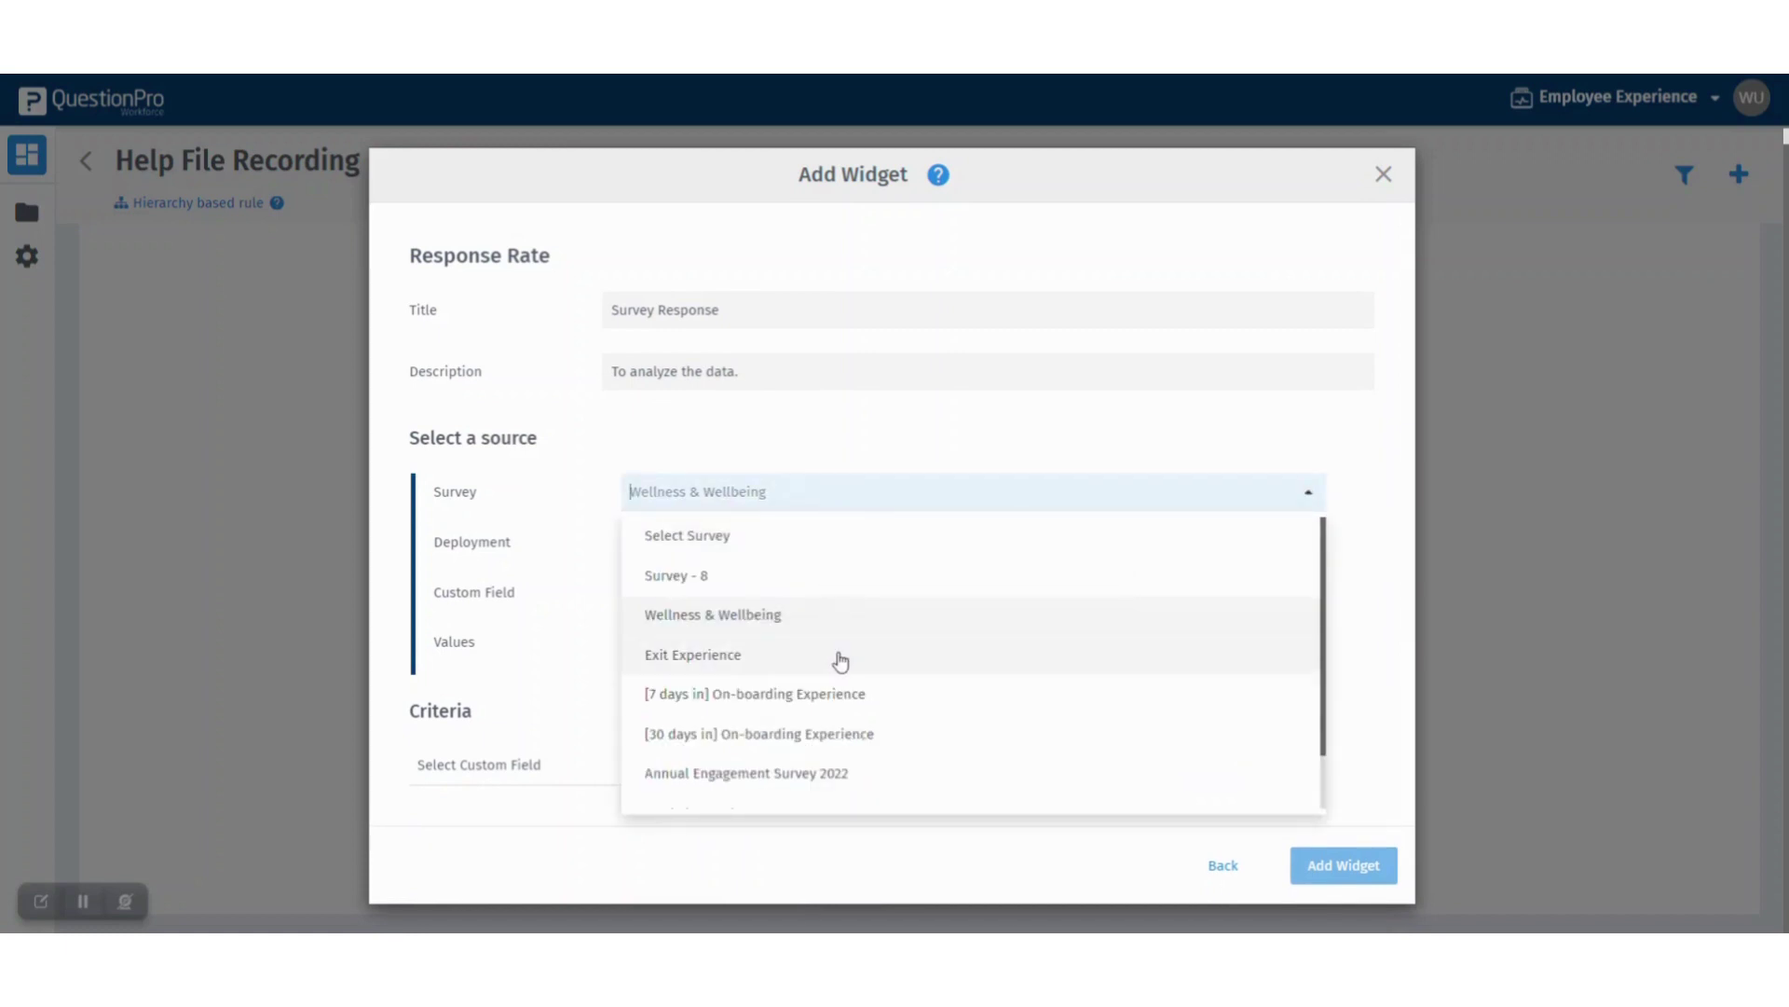
scroll(854, 762, down, 2)
click(858, 708)
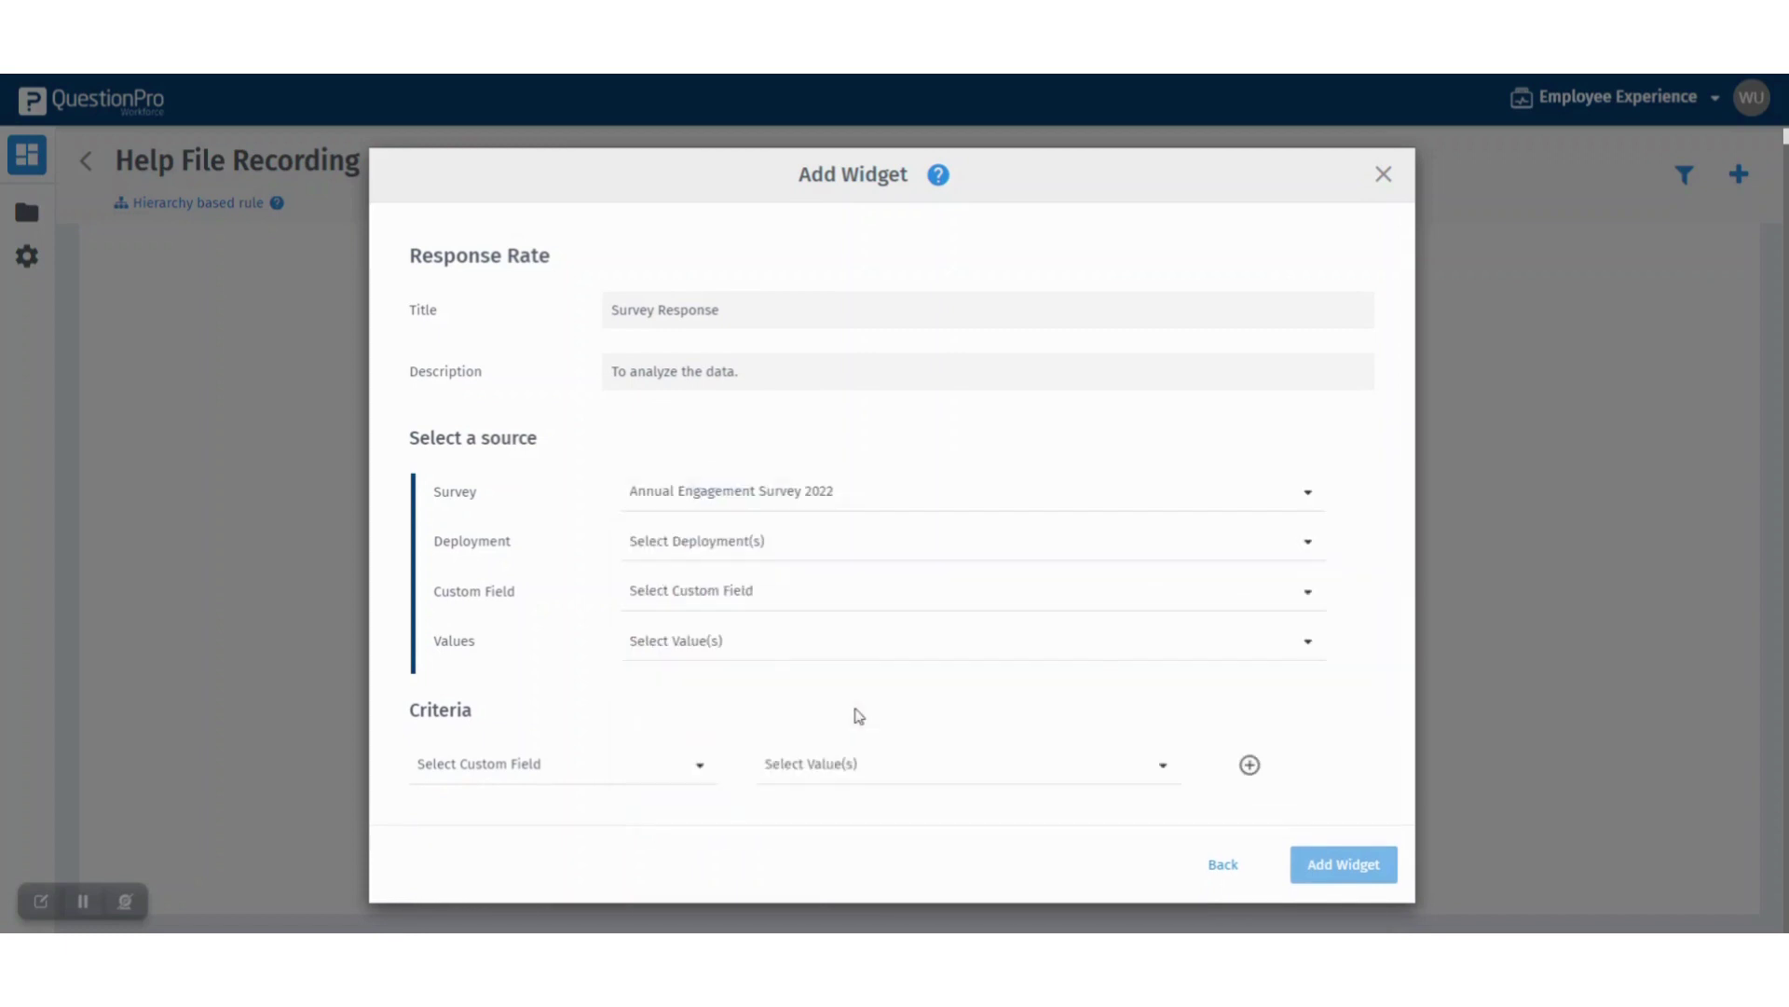
click(759, 545)
click(727, 601)
click(965, 466)
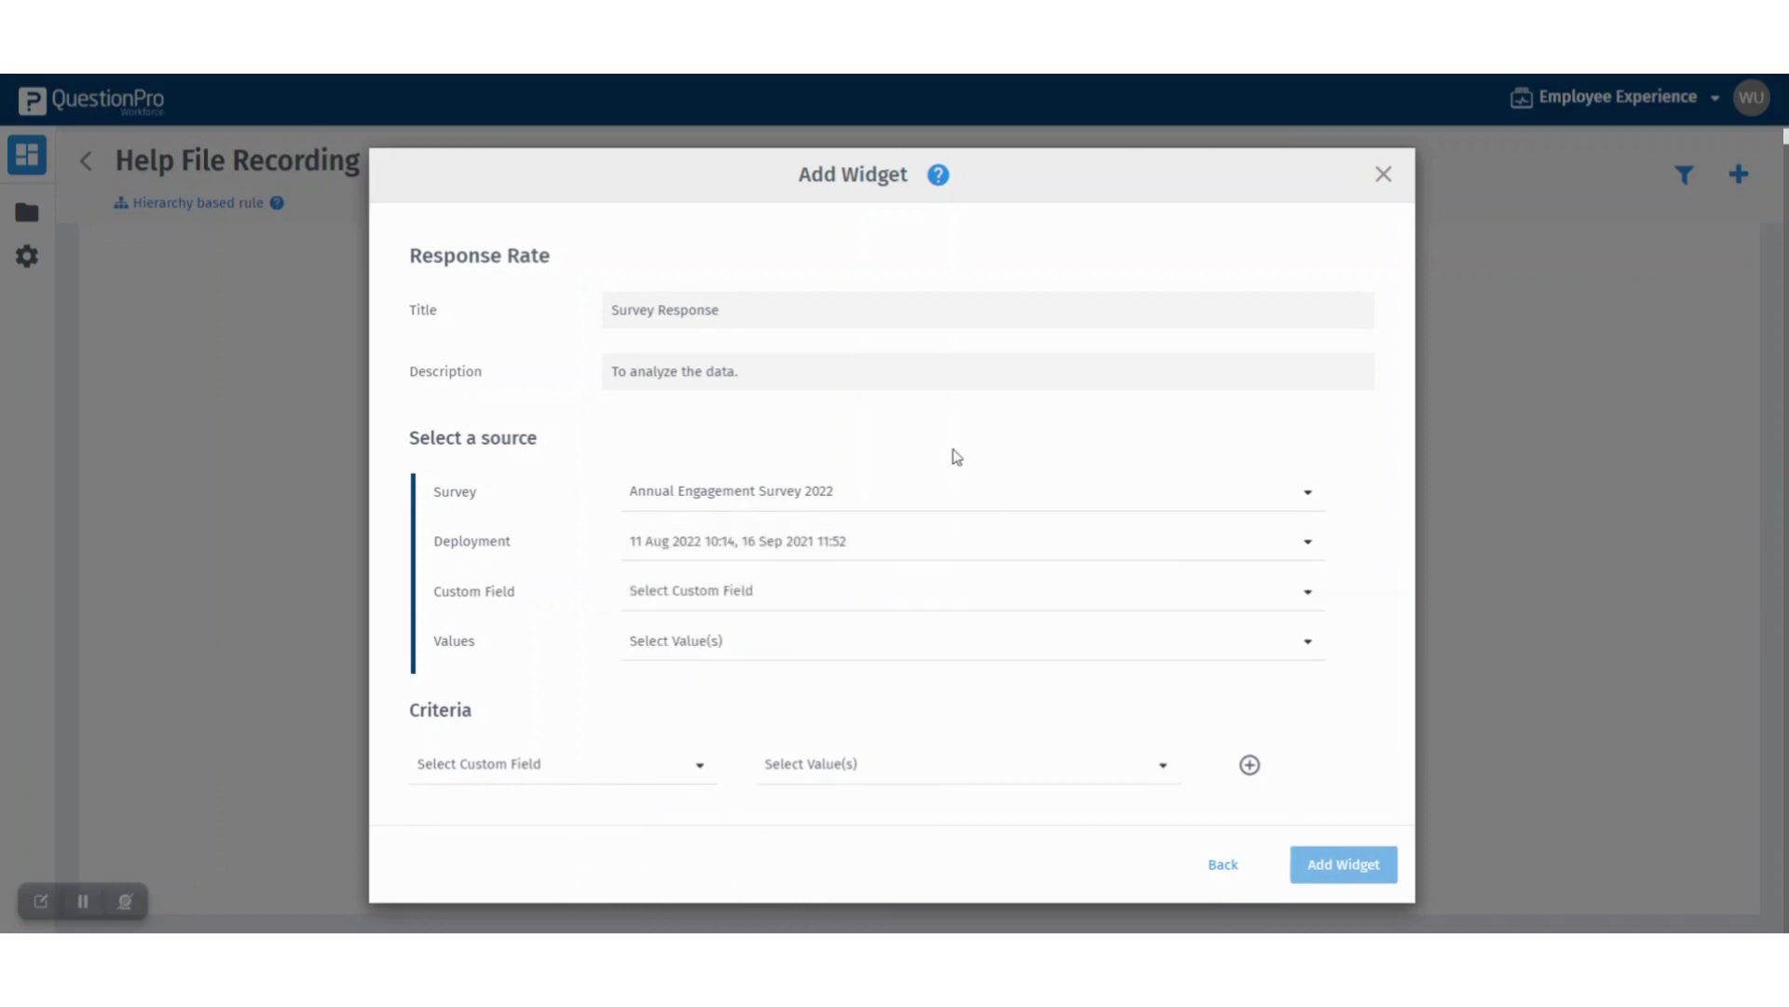
Set the custom field to Location with all four location values selected
click(741, 591)
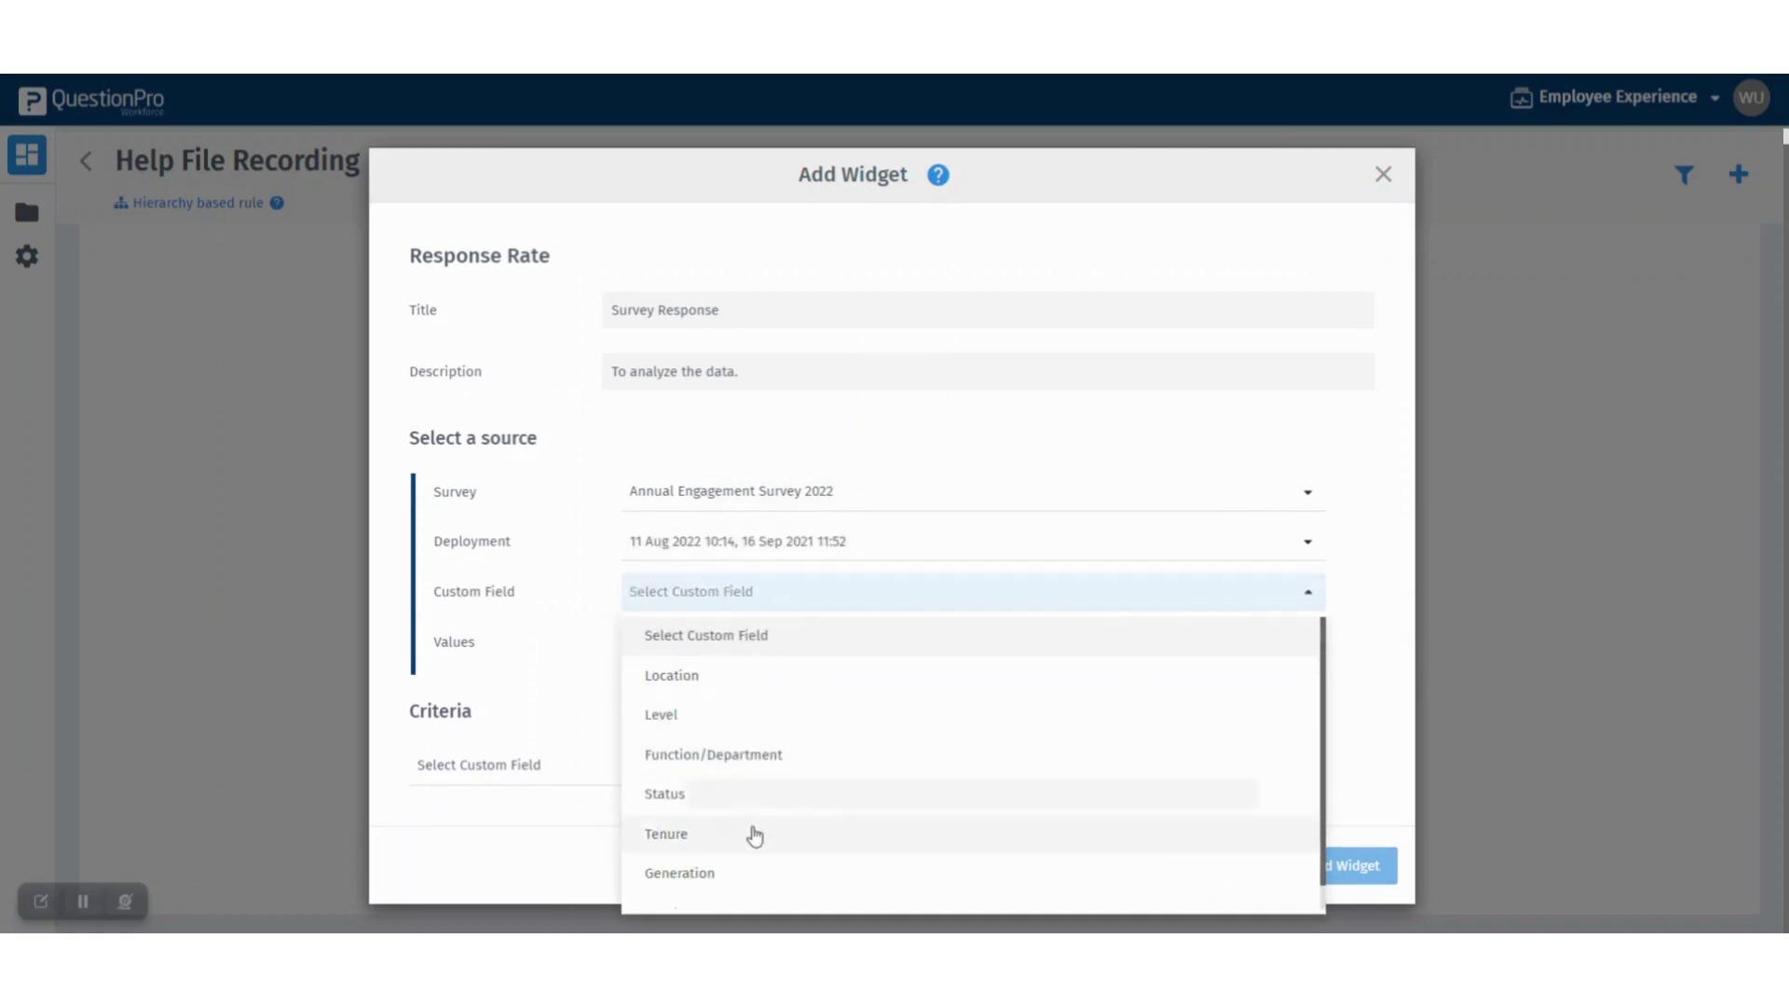
click(762, 687)
click(768, 650)
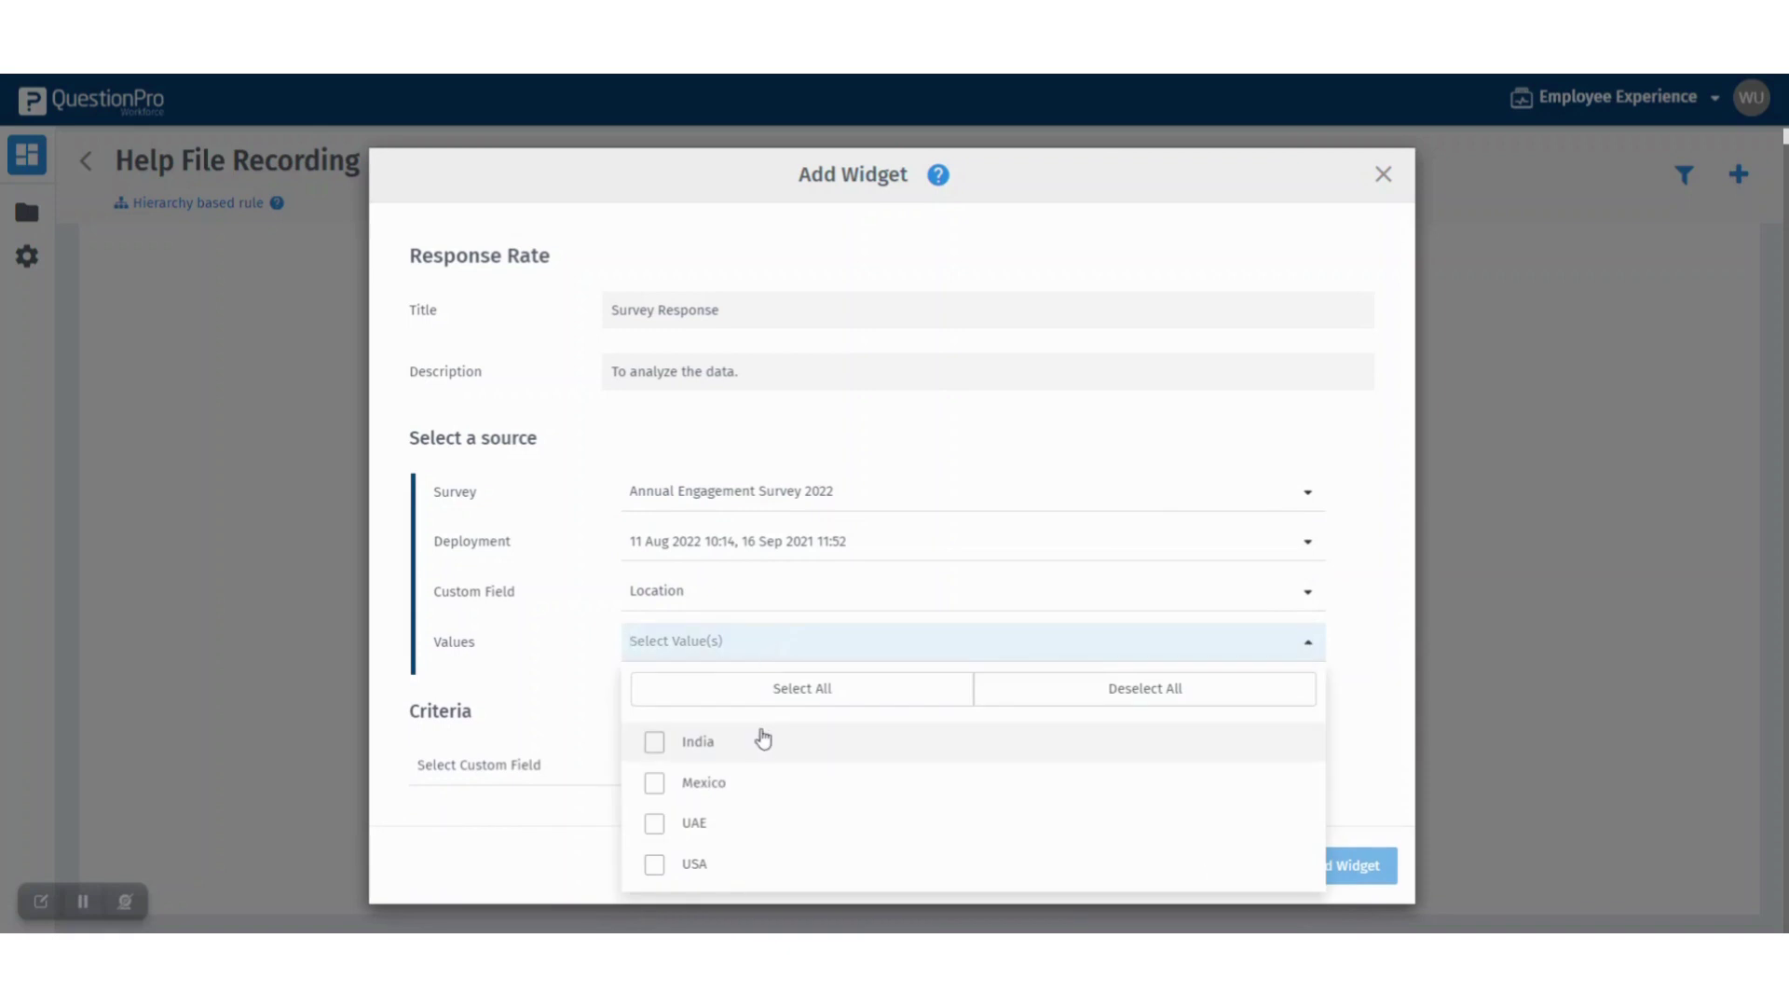
click(773, 688)
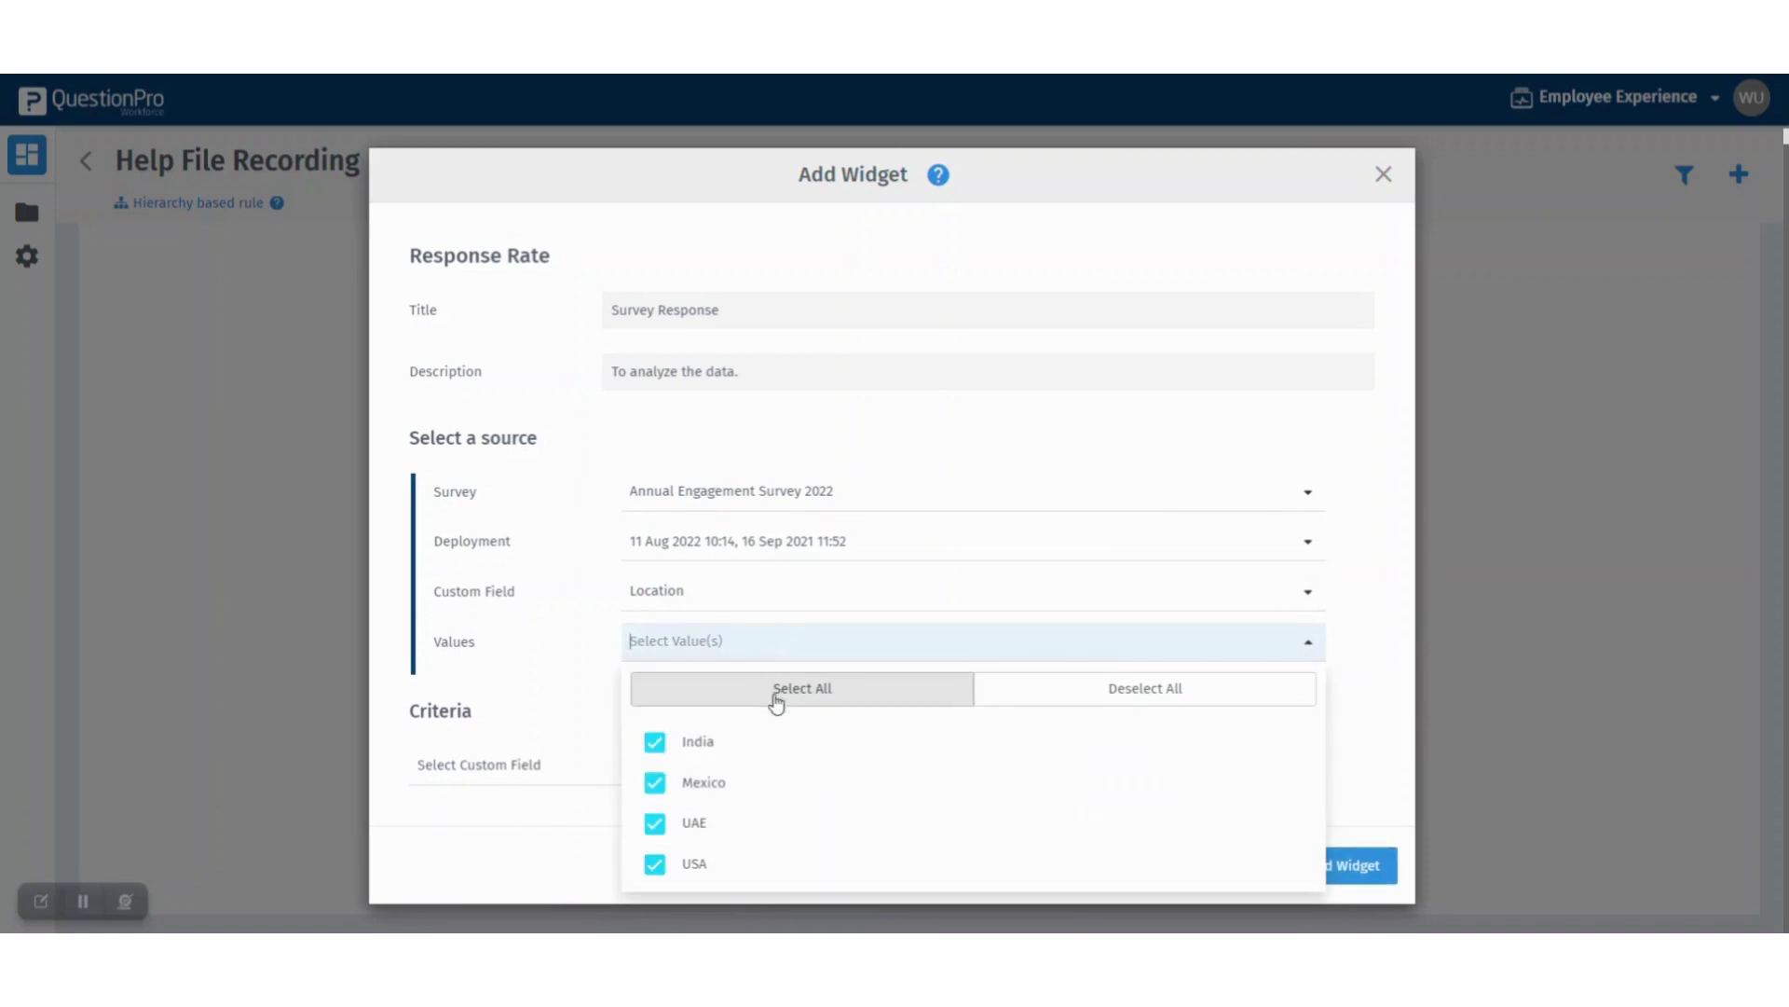
click(551, 724)
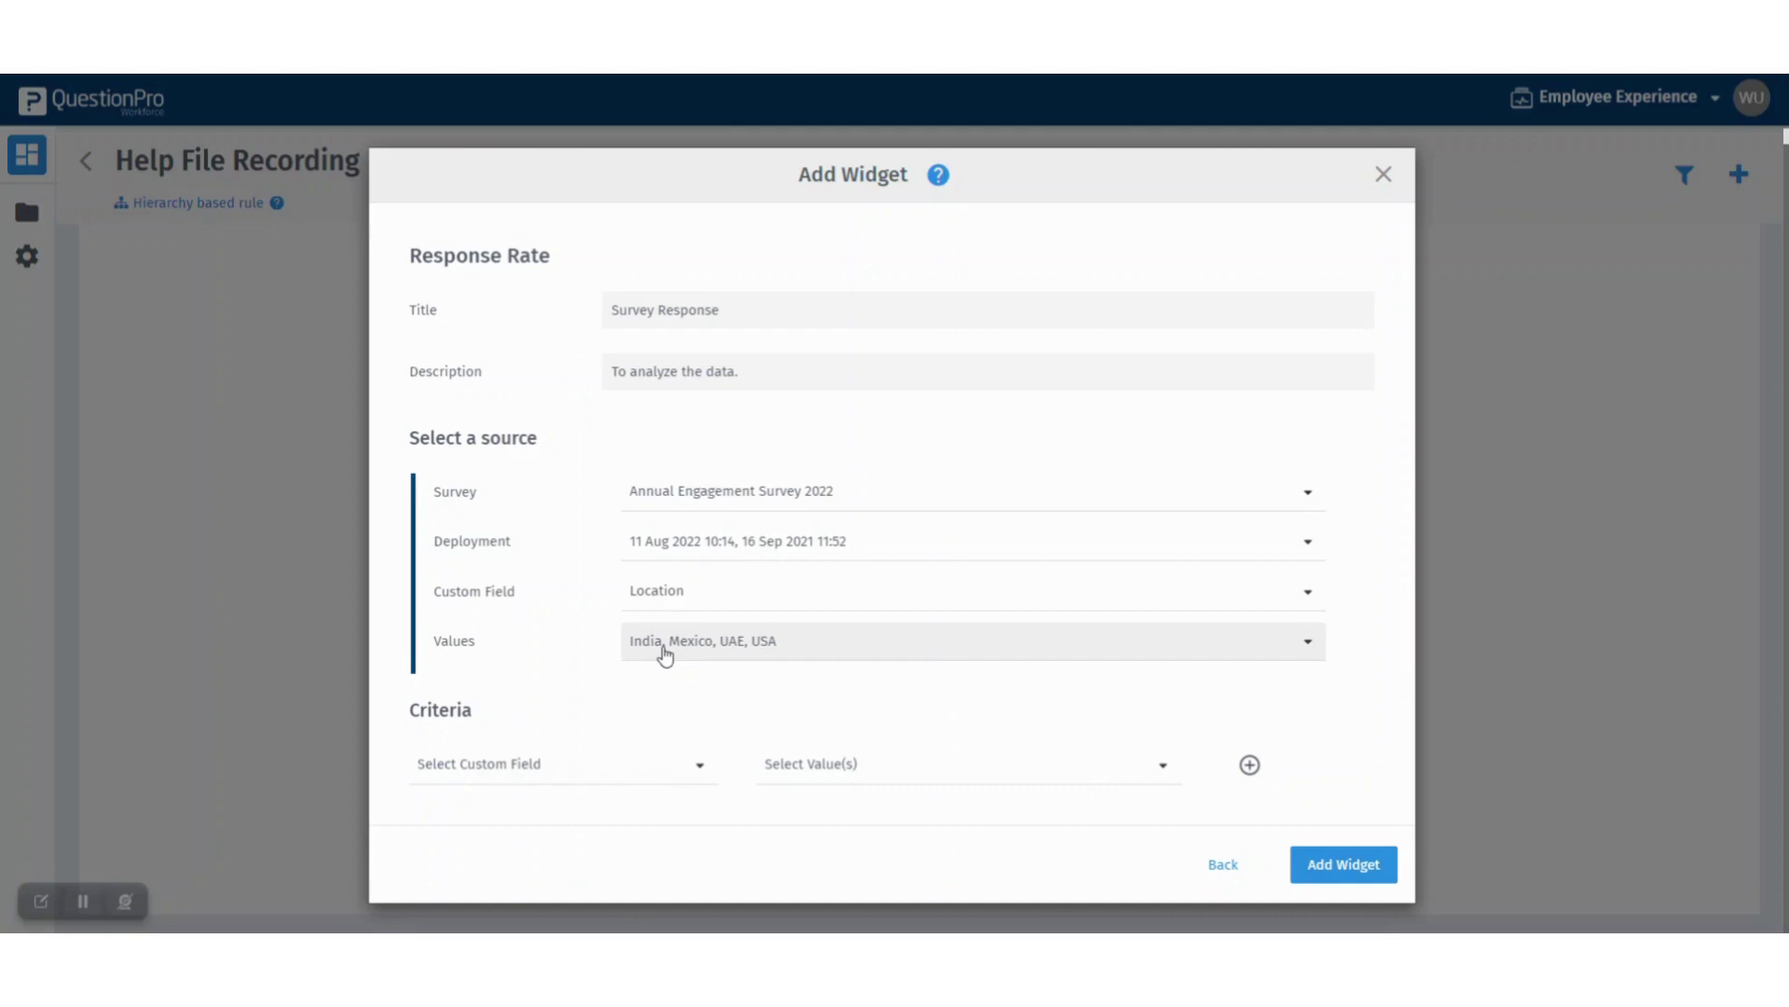
Use every Function/Department value as the criteria and add the widget to the dashboard
click(628, 764)
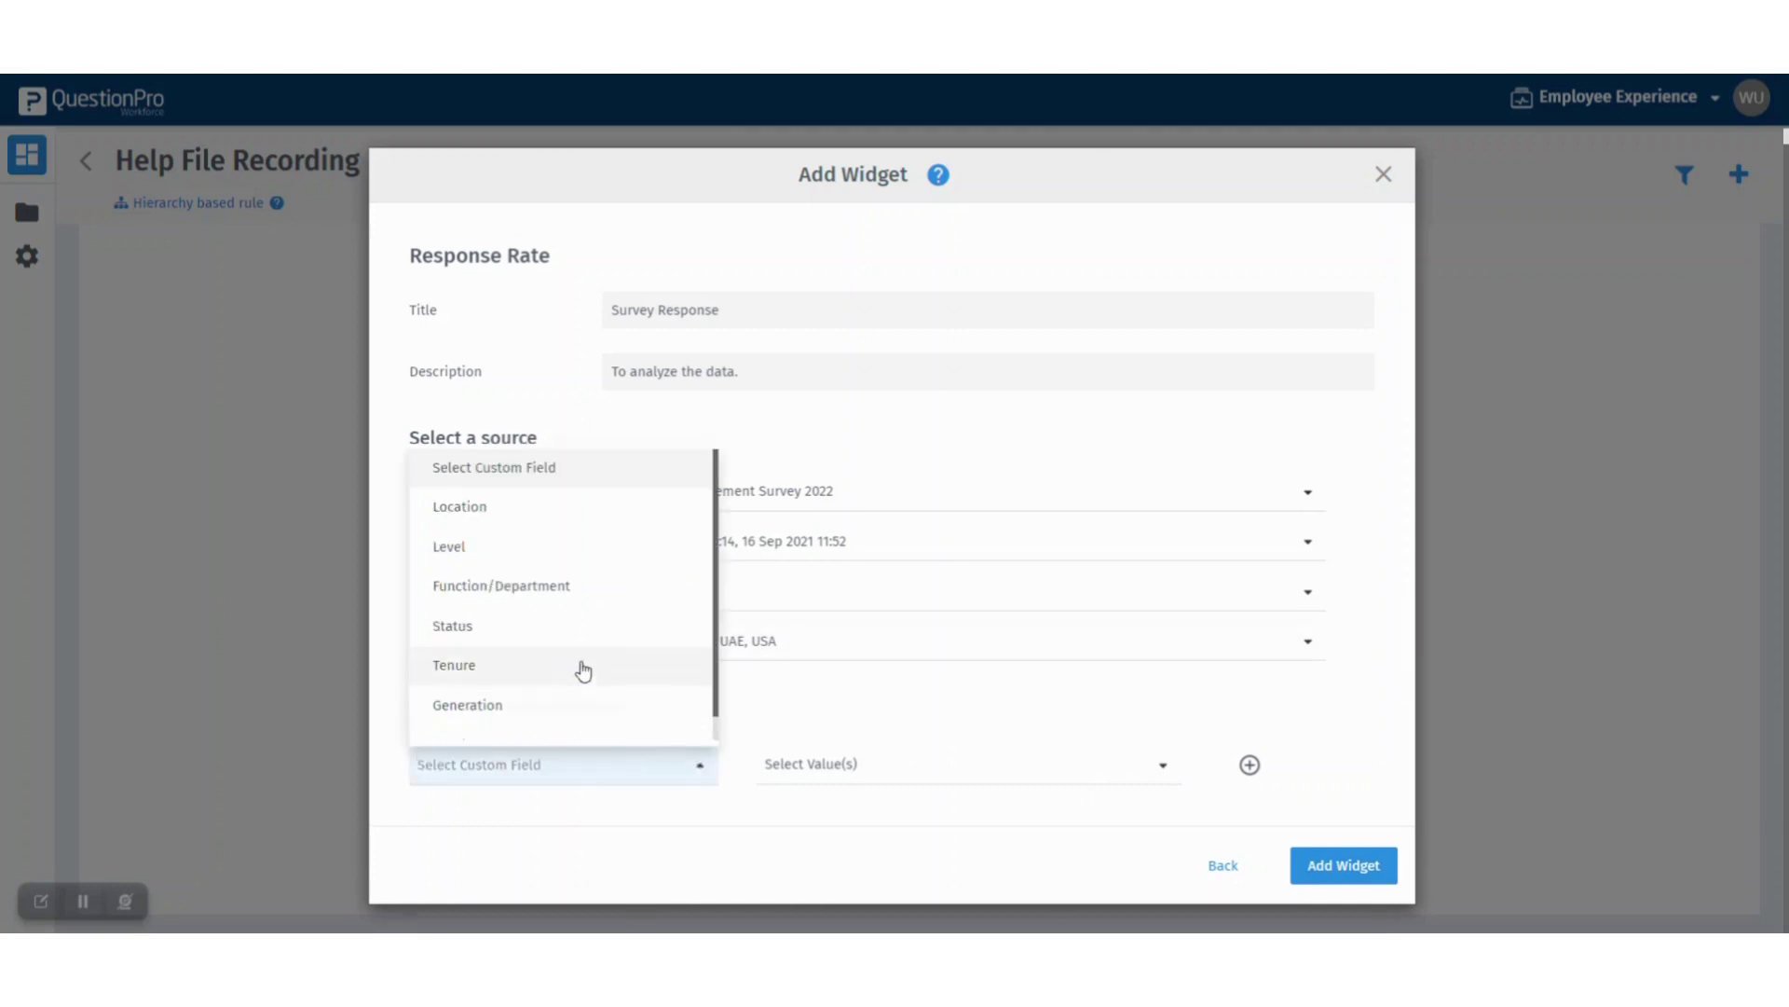
click(581, 593)
click(887, 764)
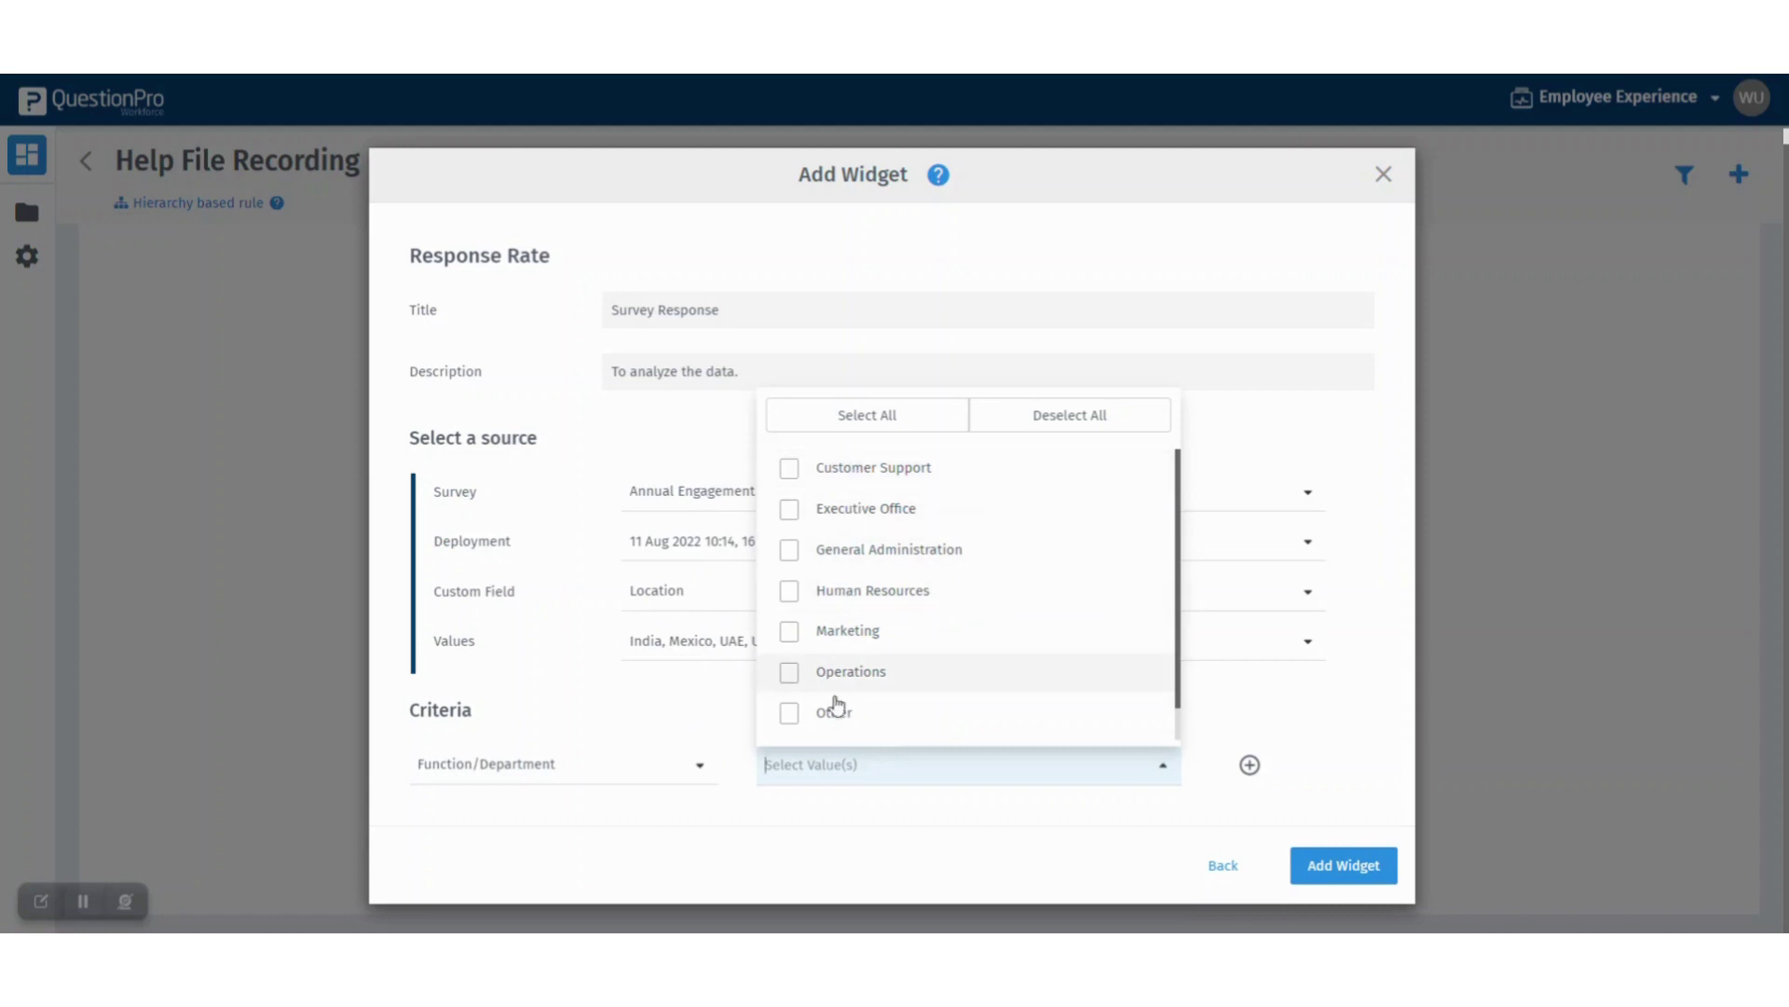
click(841, 414)
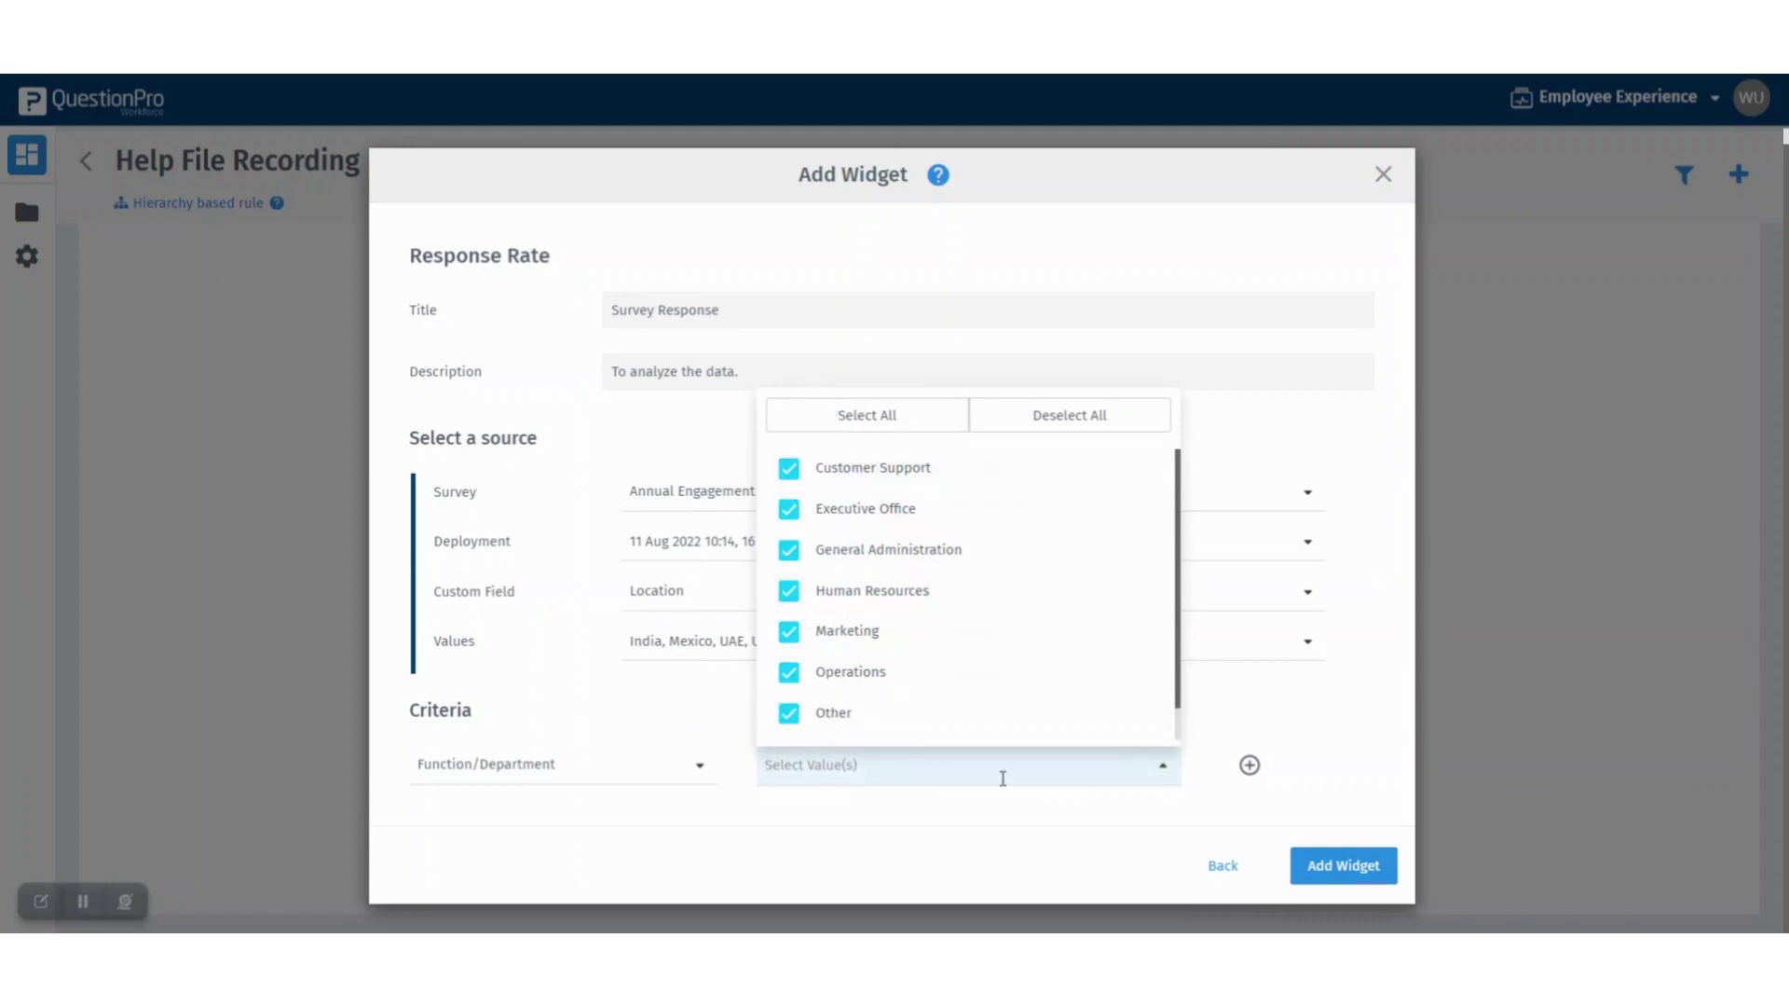
click(1318, 760)
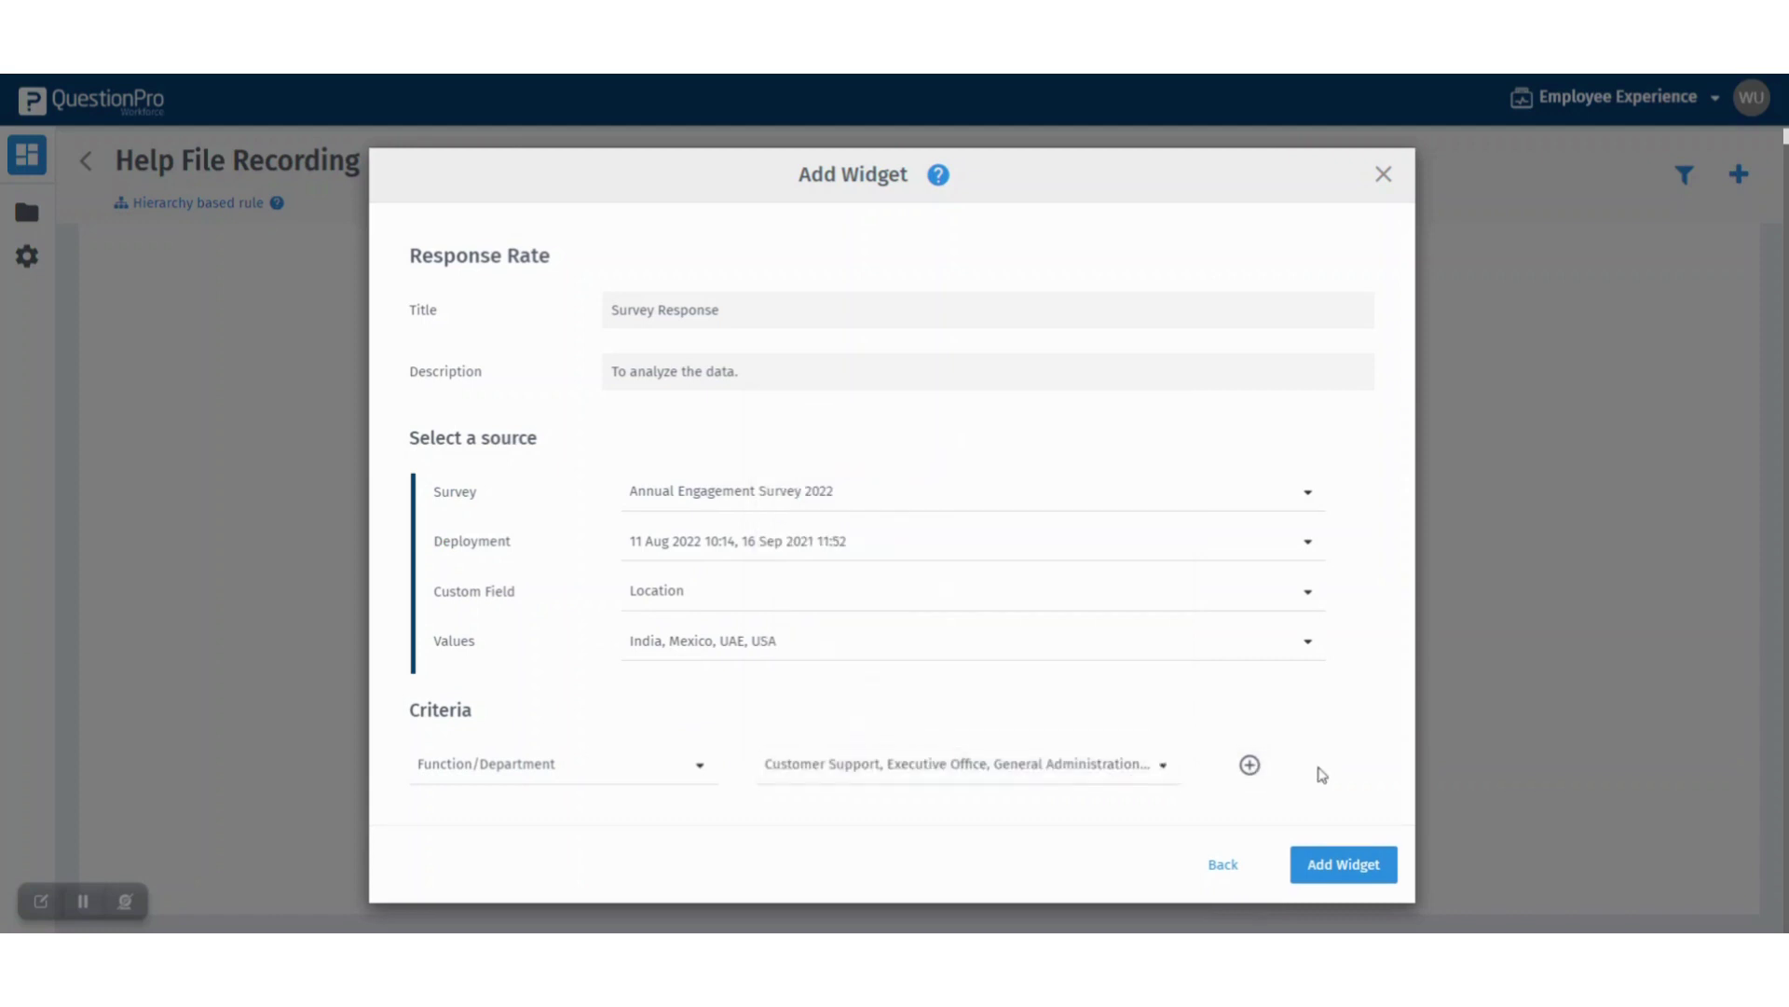
click(1342, 867)
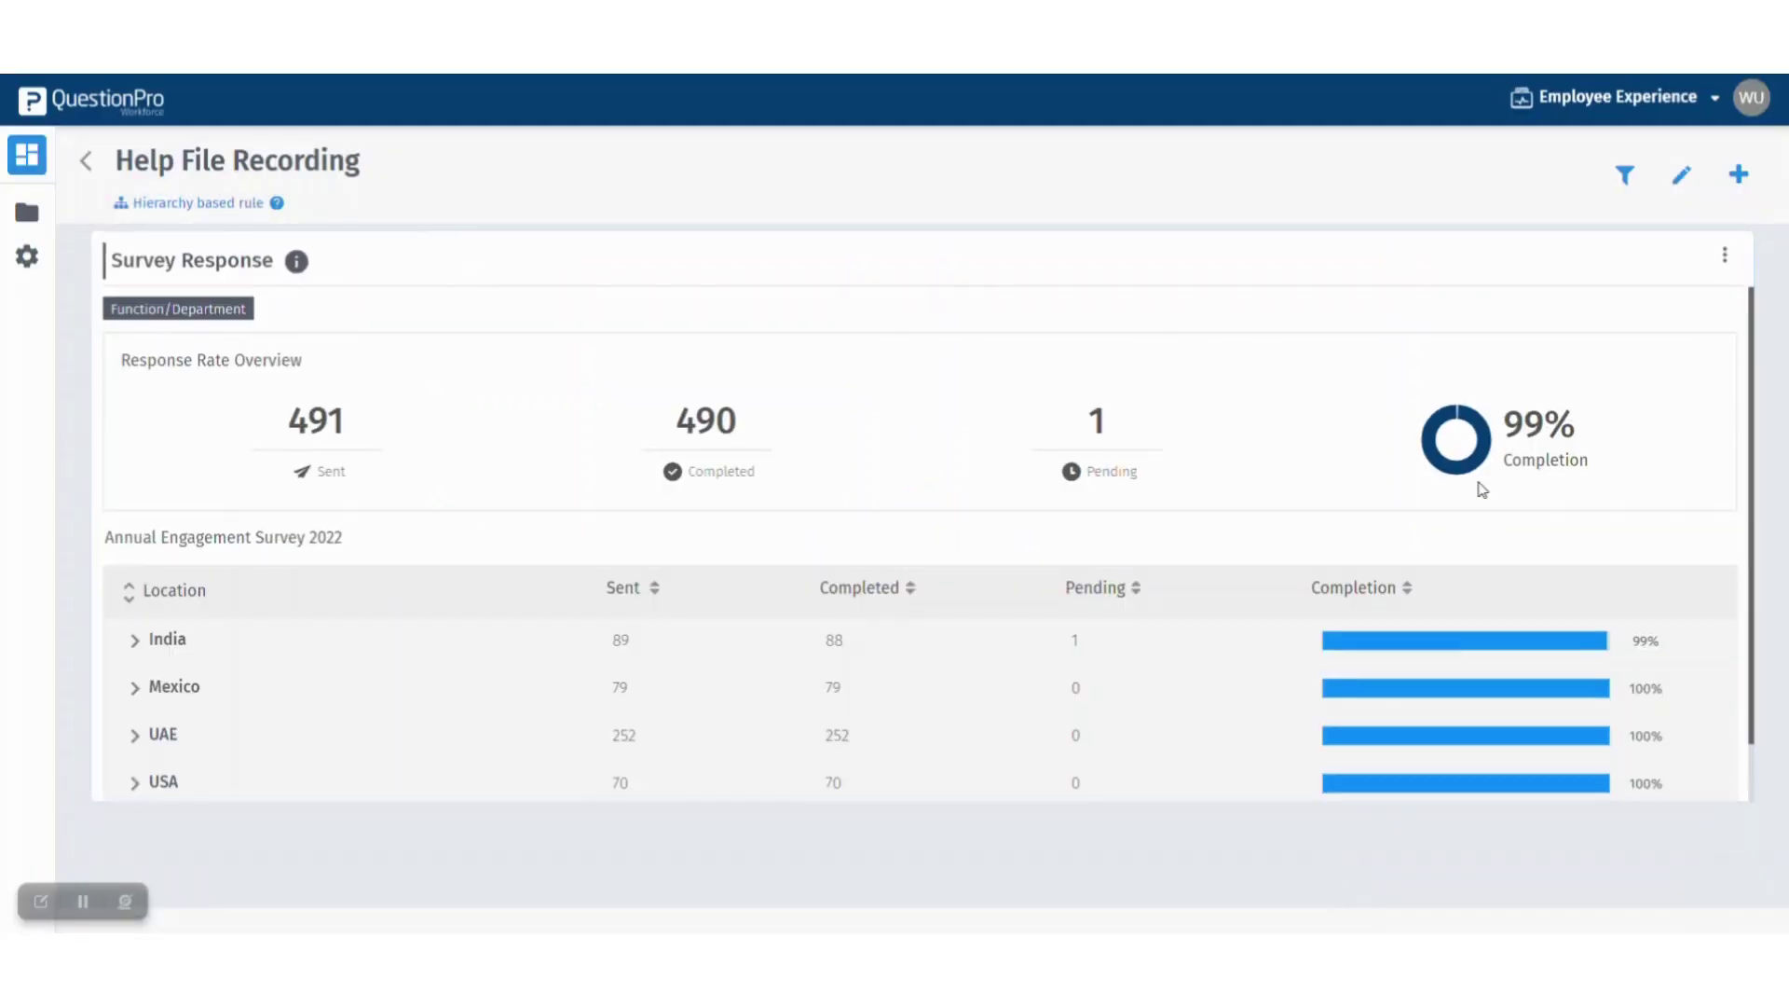
Make the Survey Response widget narrower in edit mode and save the dashboard layout
scroll(1482, 490, down, 1)
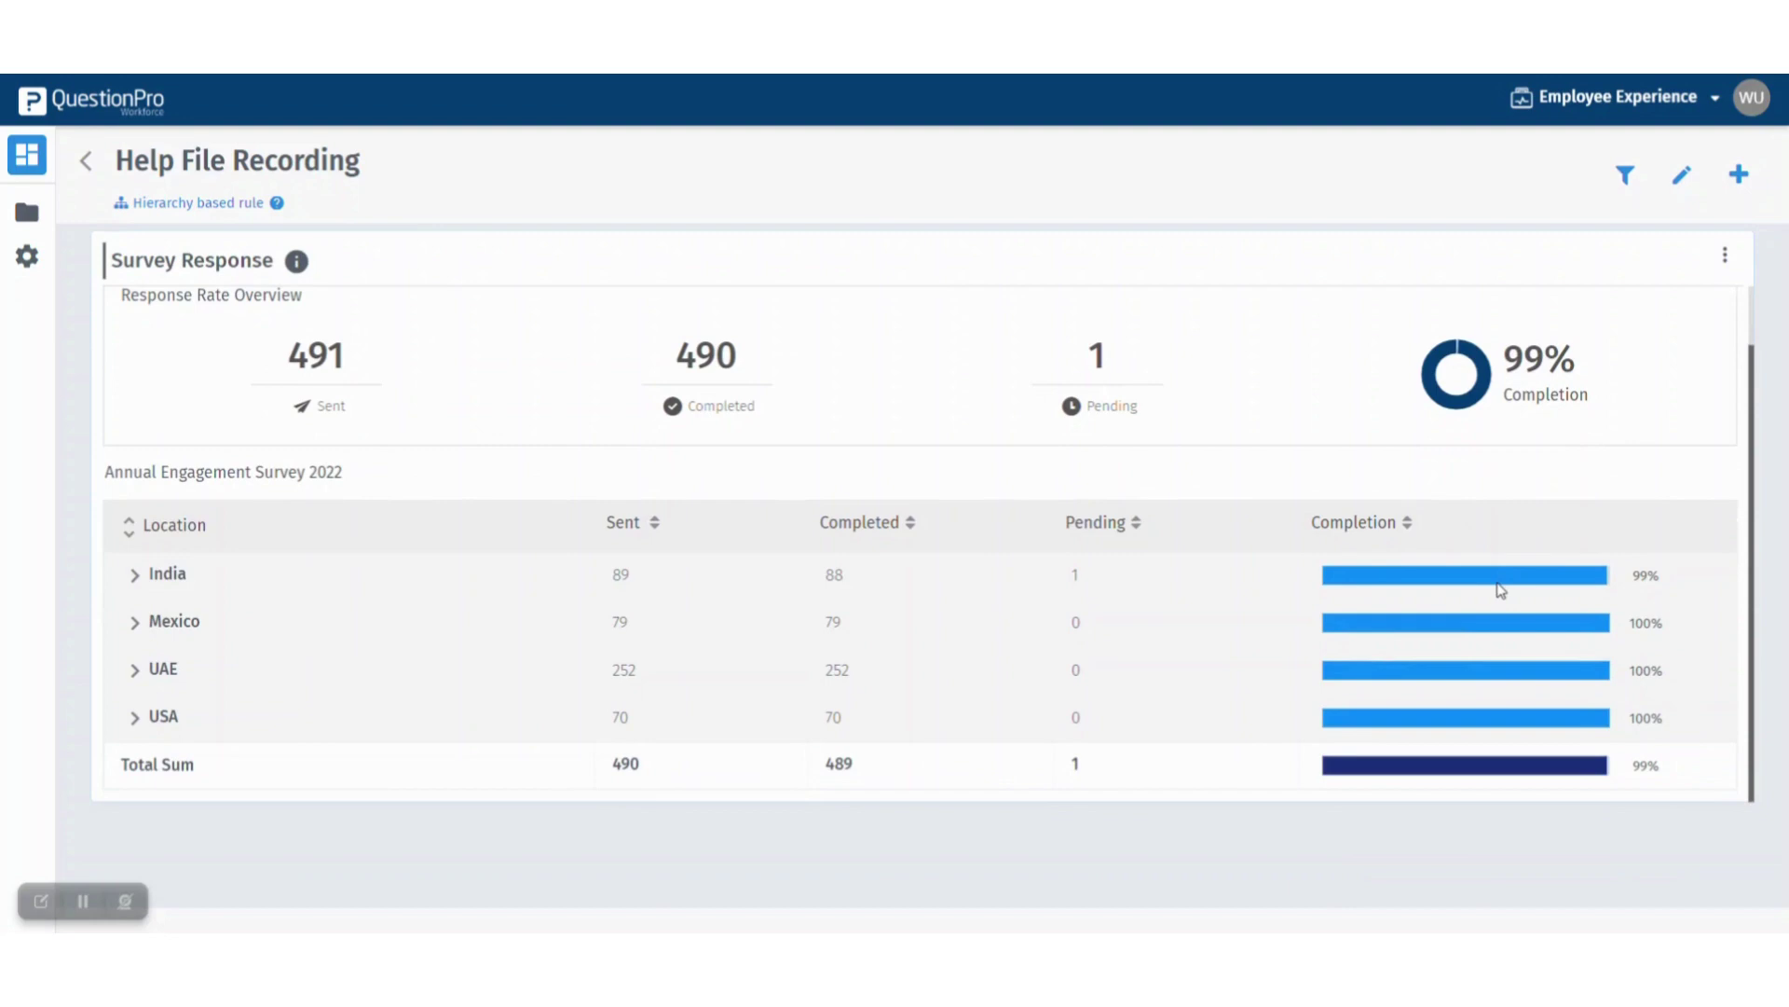
scroll(1500, 590, up, 1)
scroll(1623, 468, down, 1)
click(1681, 174)
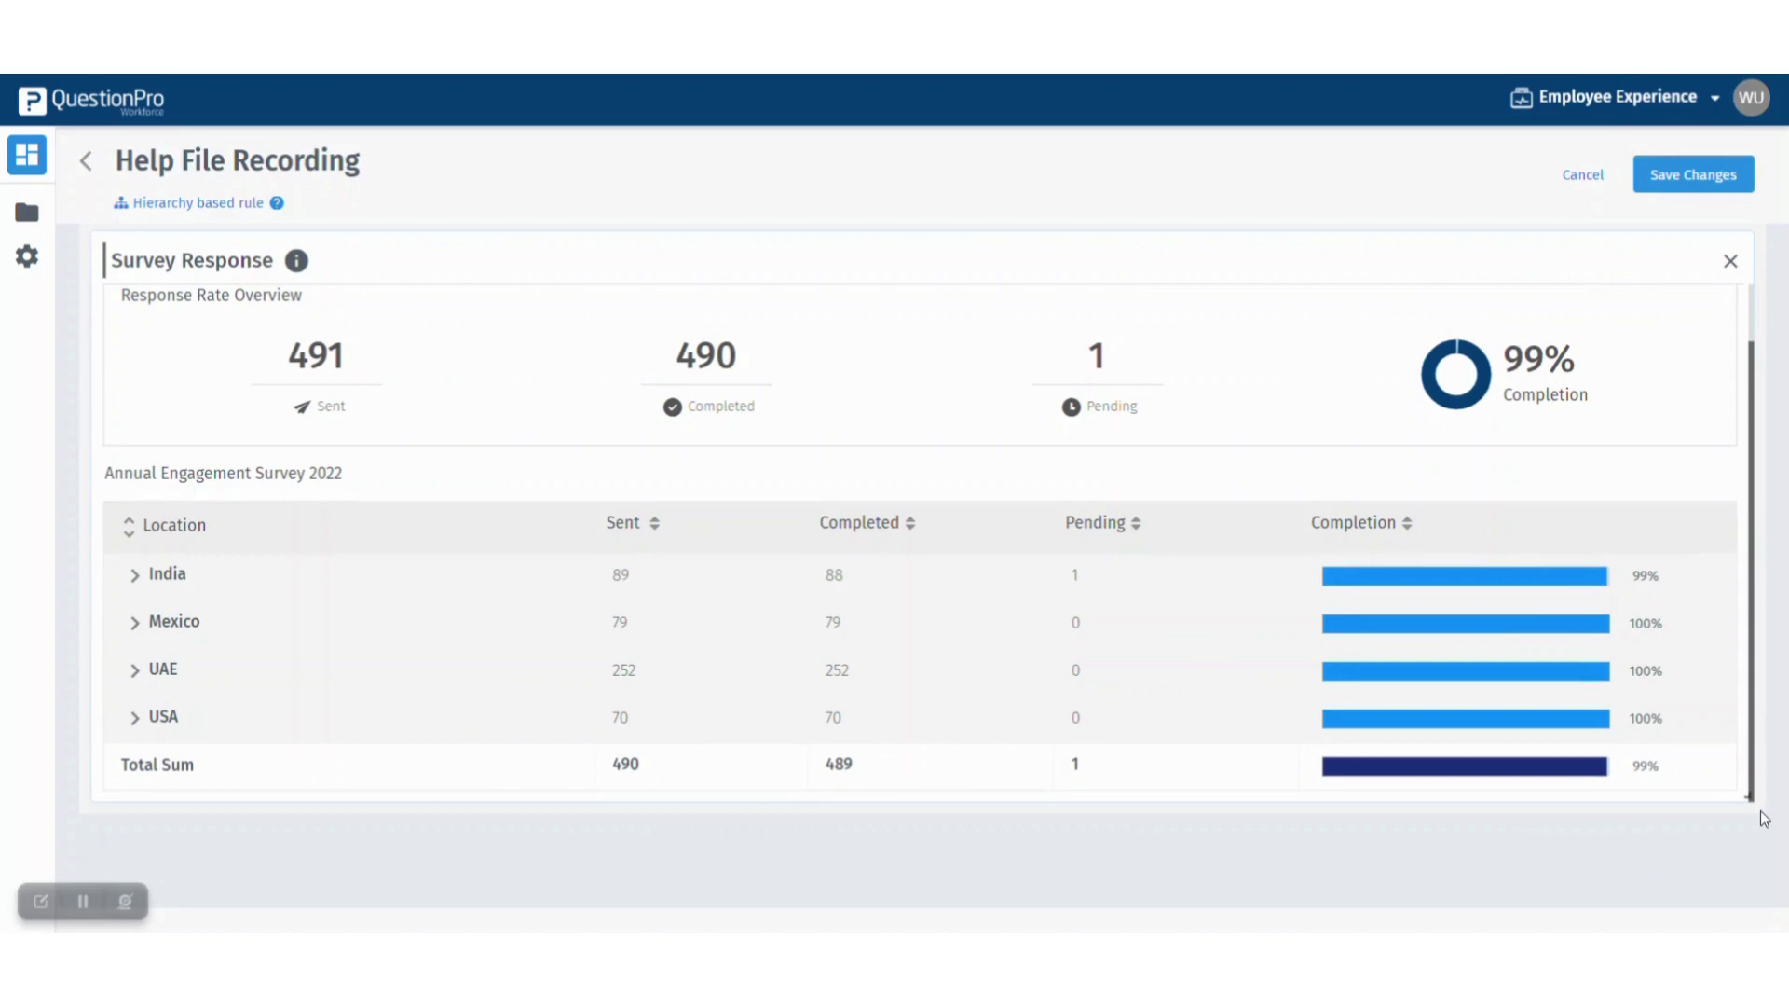
drag(1768, 818, 1334, 915)
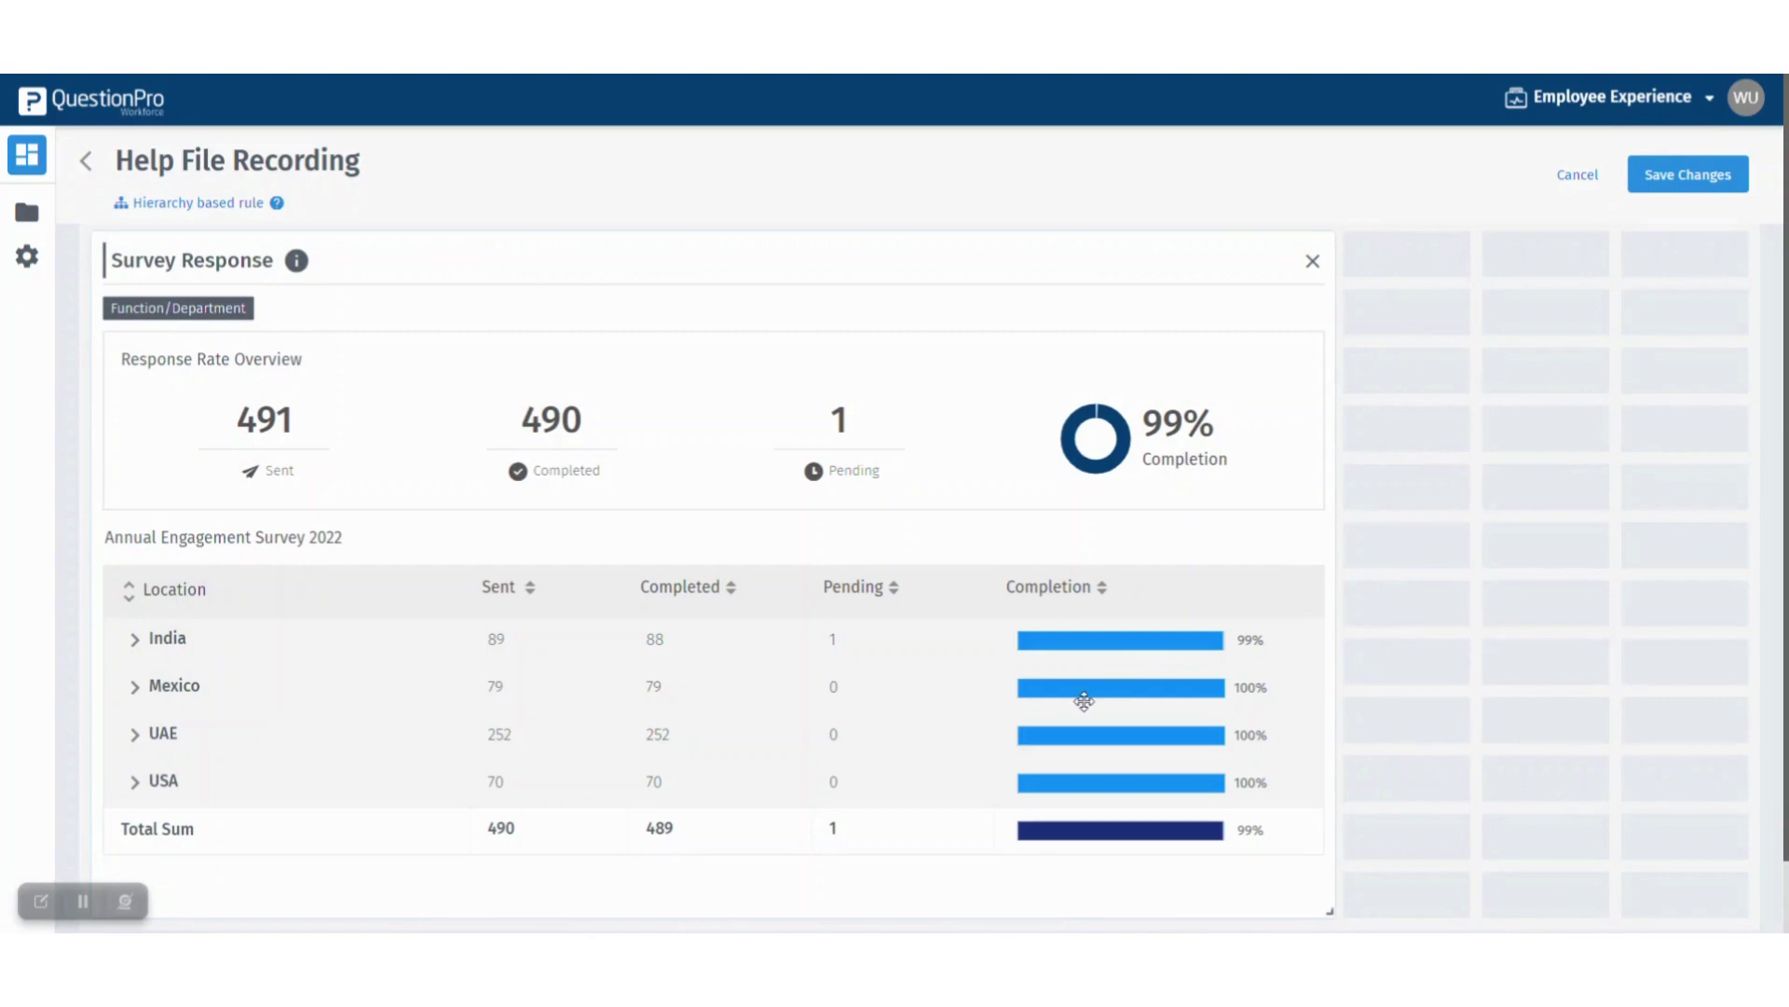
click(1688, 174)
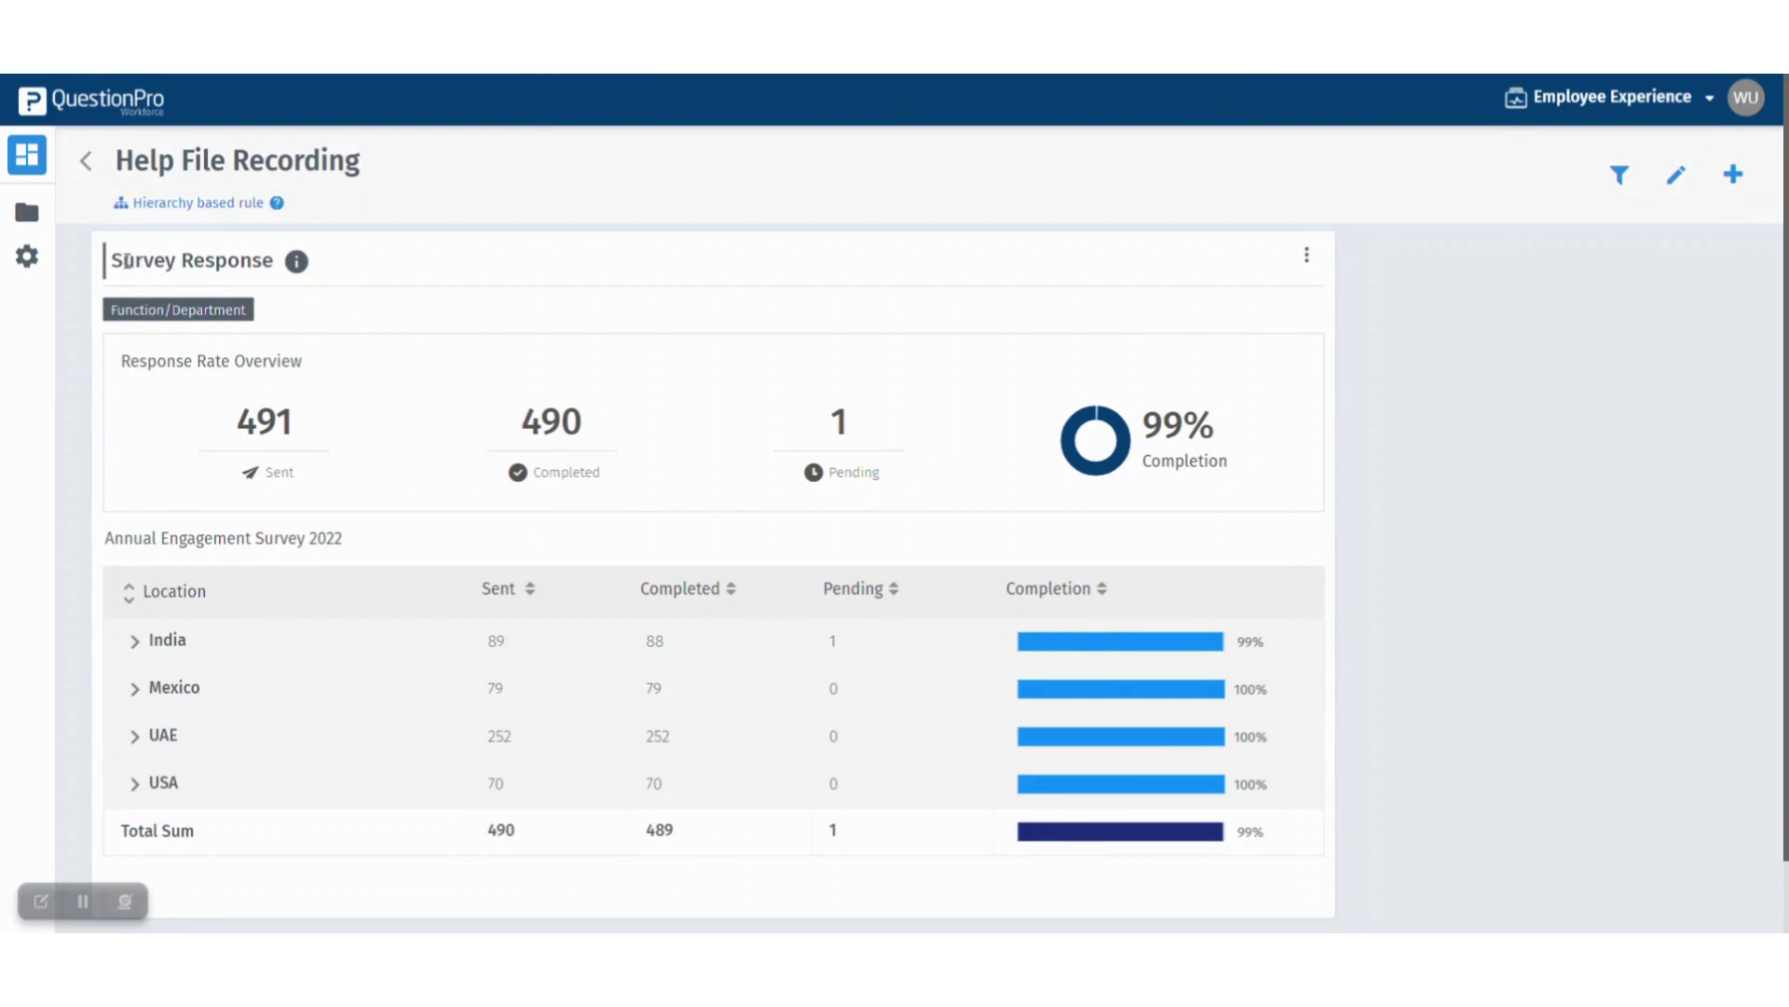
drag(127, 261, 279, 268)
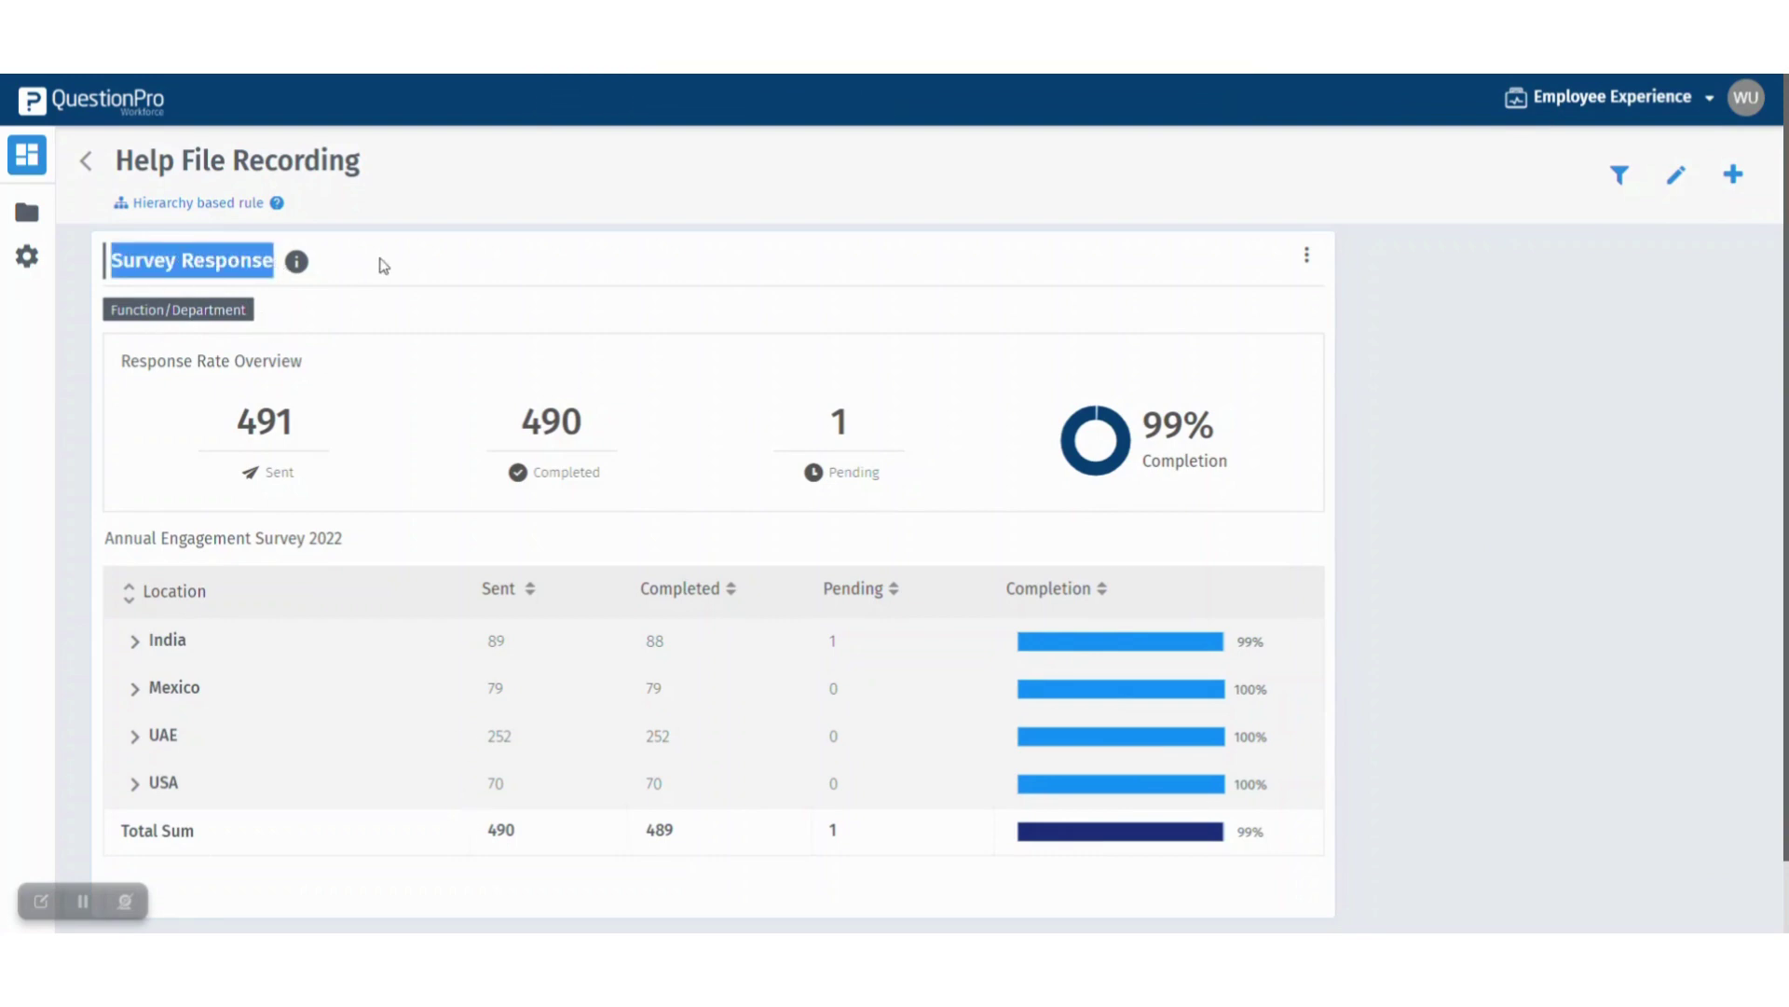
click(296, 261)
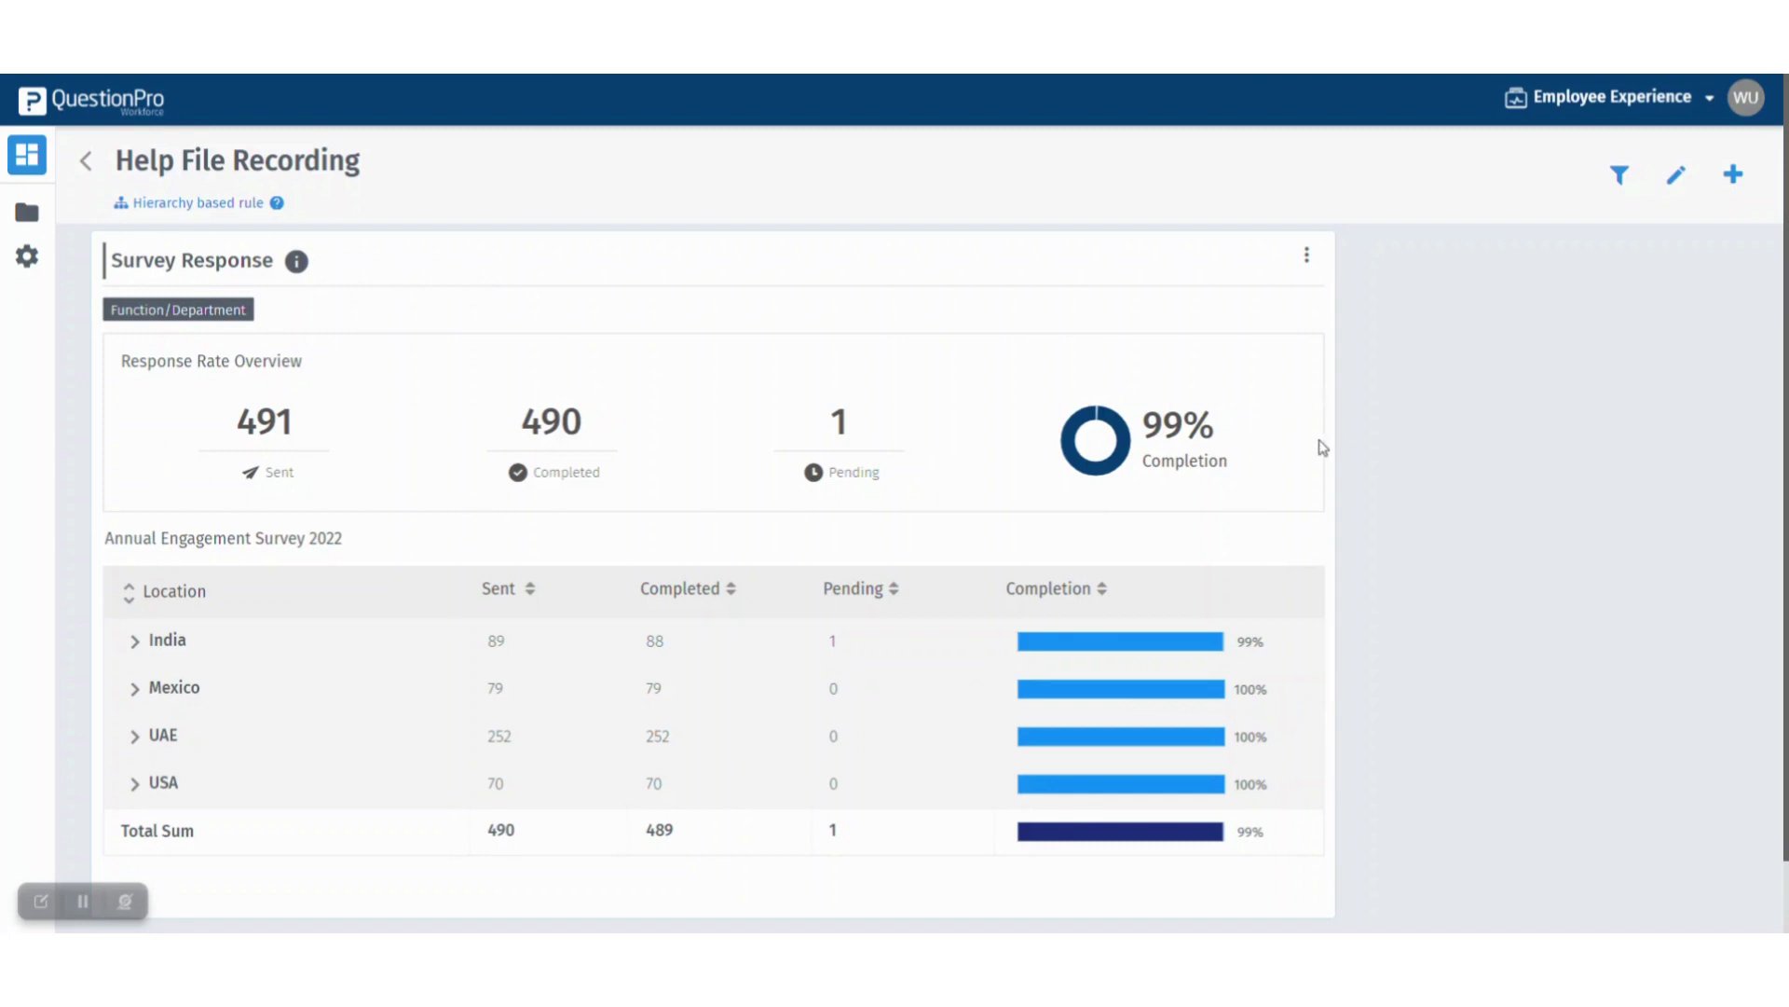
scroll(1158, 521, down, 1)
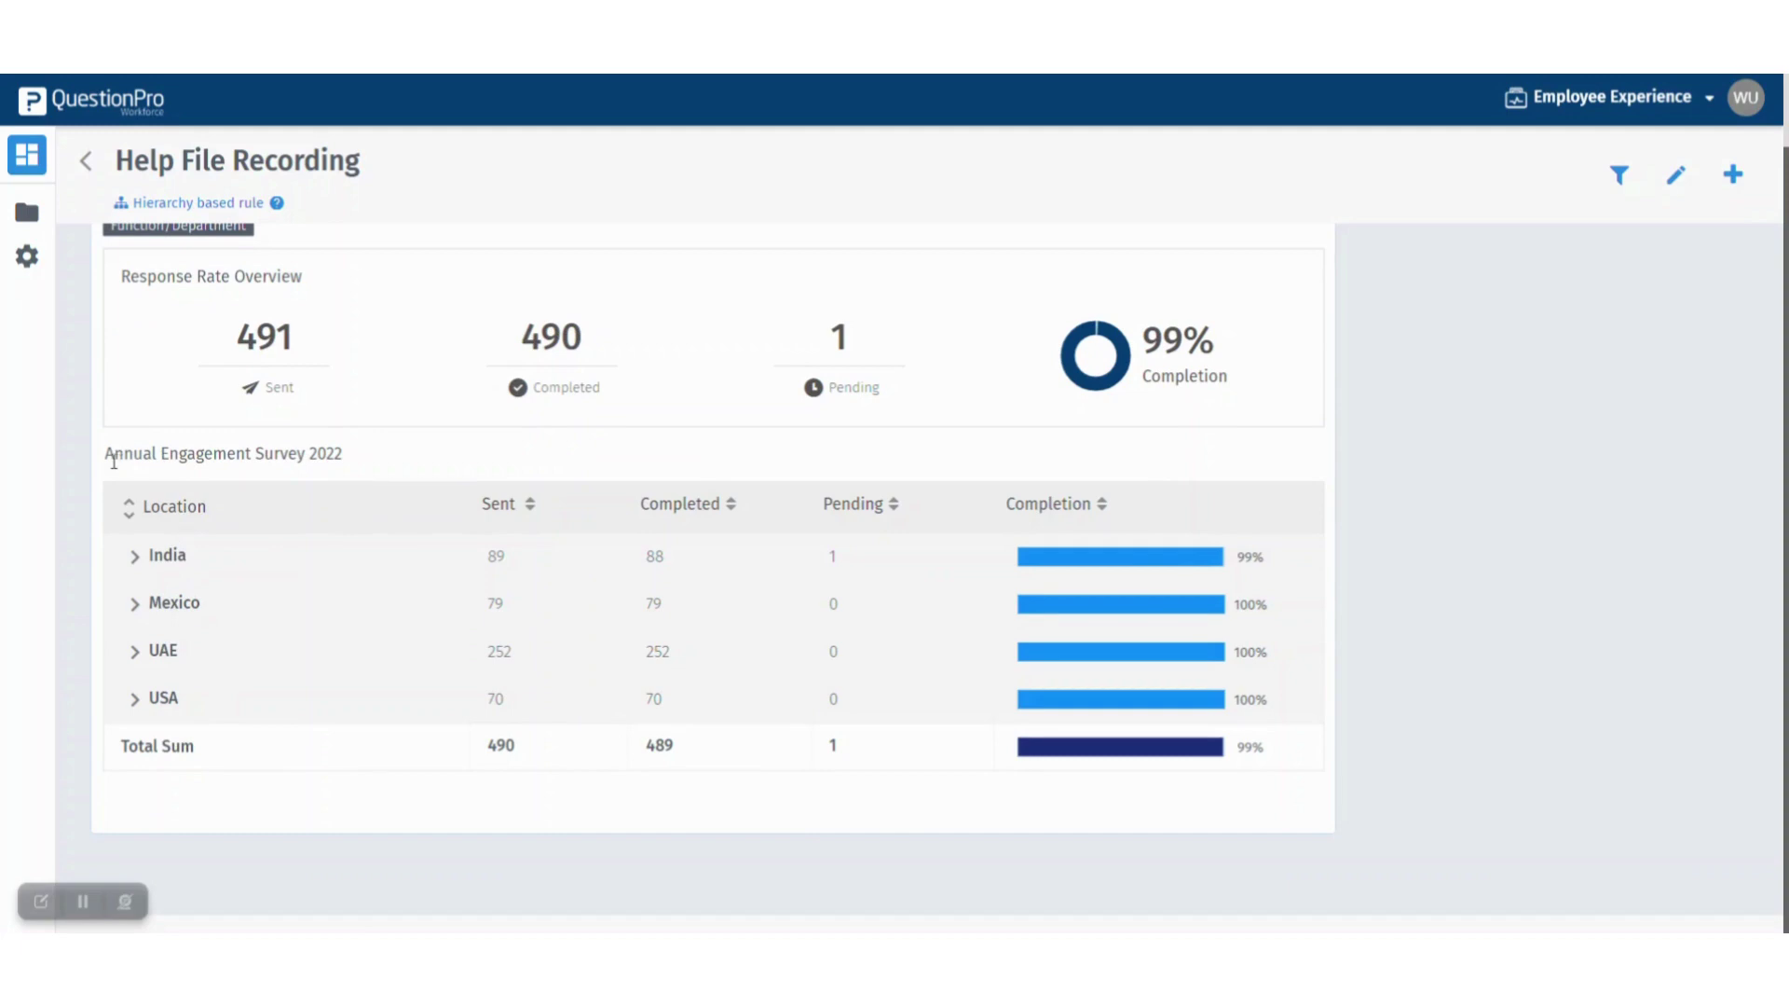
drag(113, 462, 415, 479)
click(429, 462)
scroll(195, 550, up, 1)
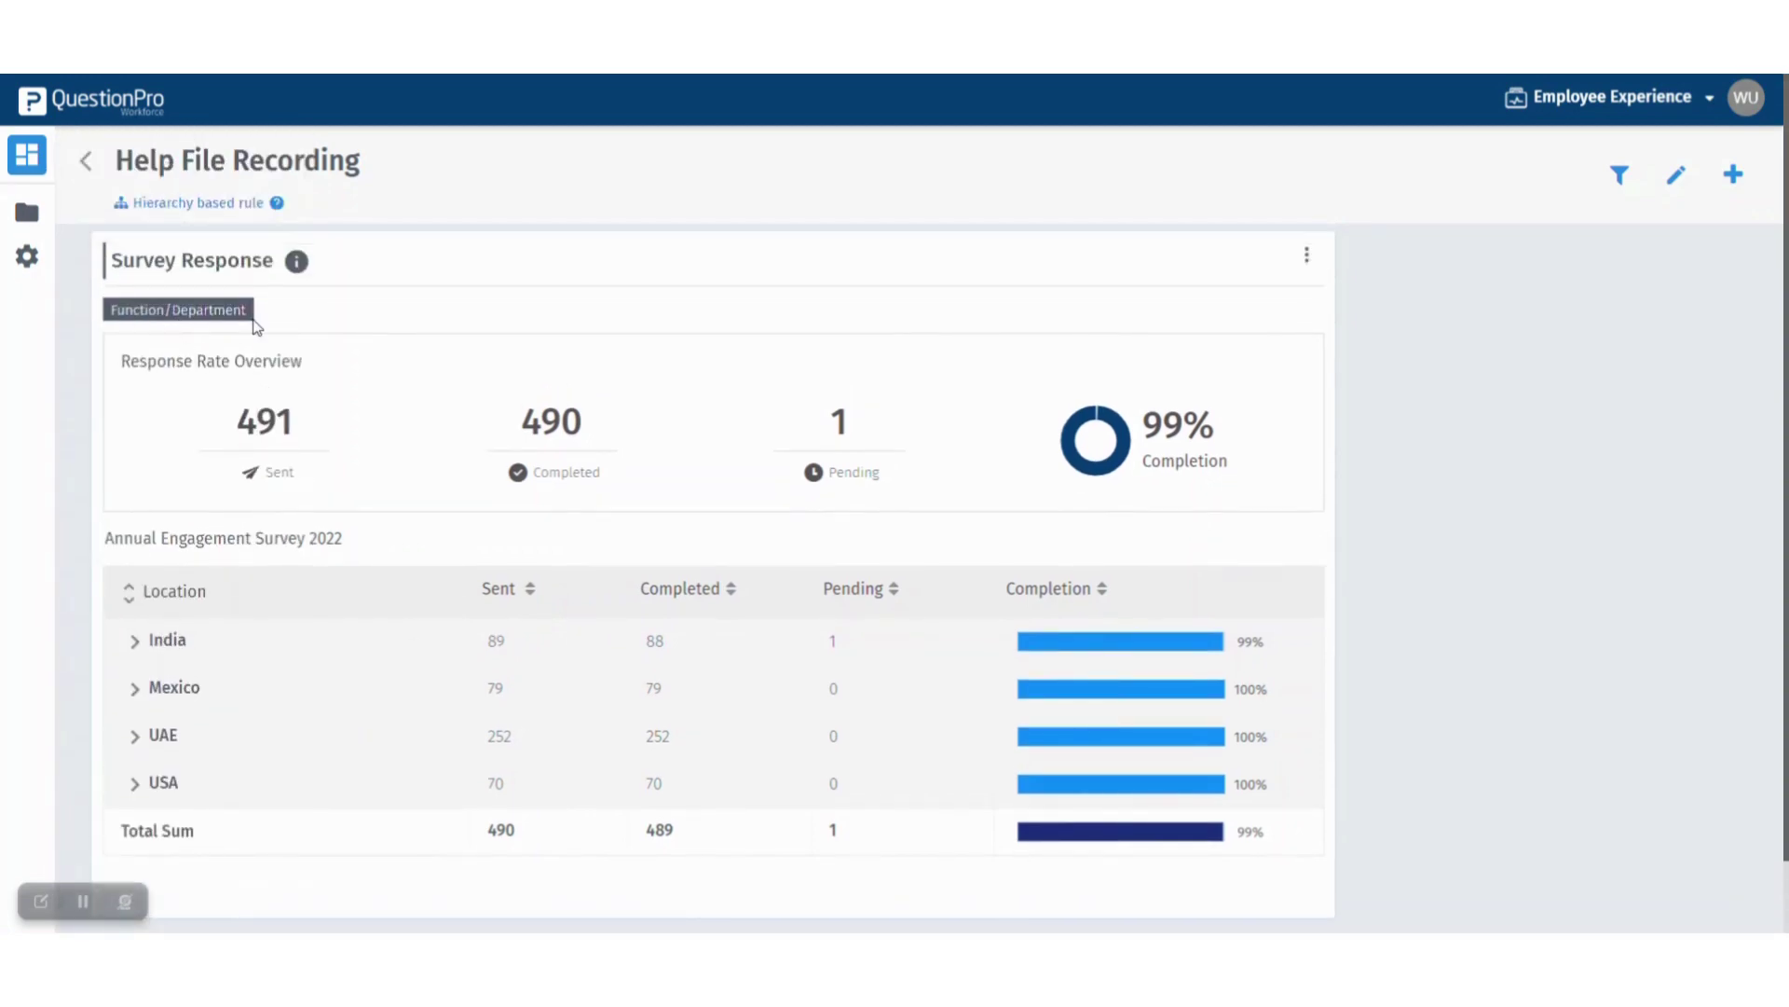
scroll(325, 597, down, 1)
click(135, 559)
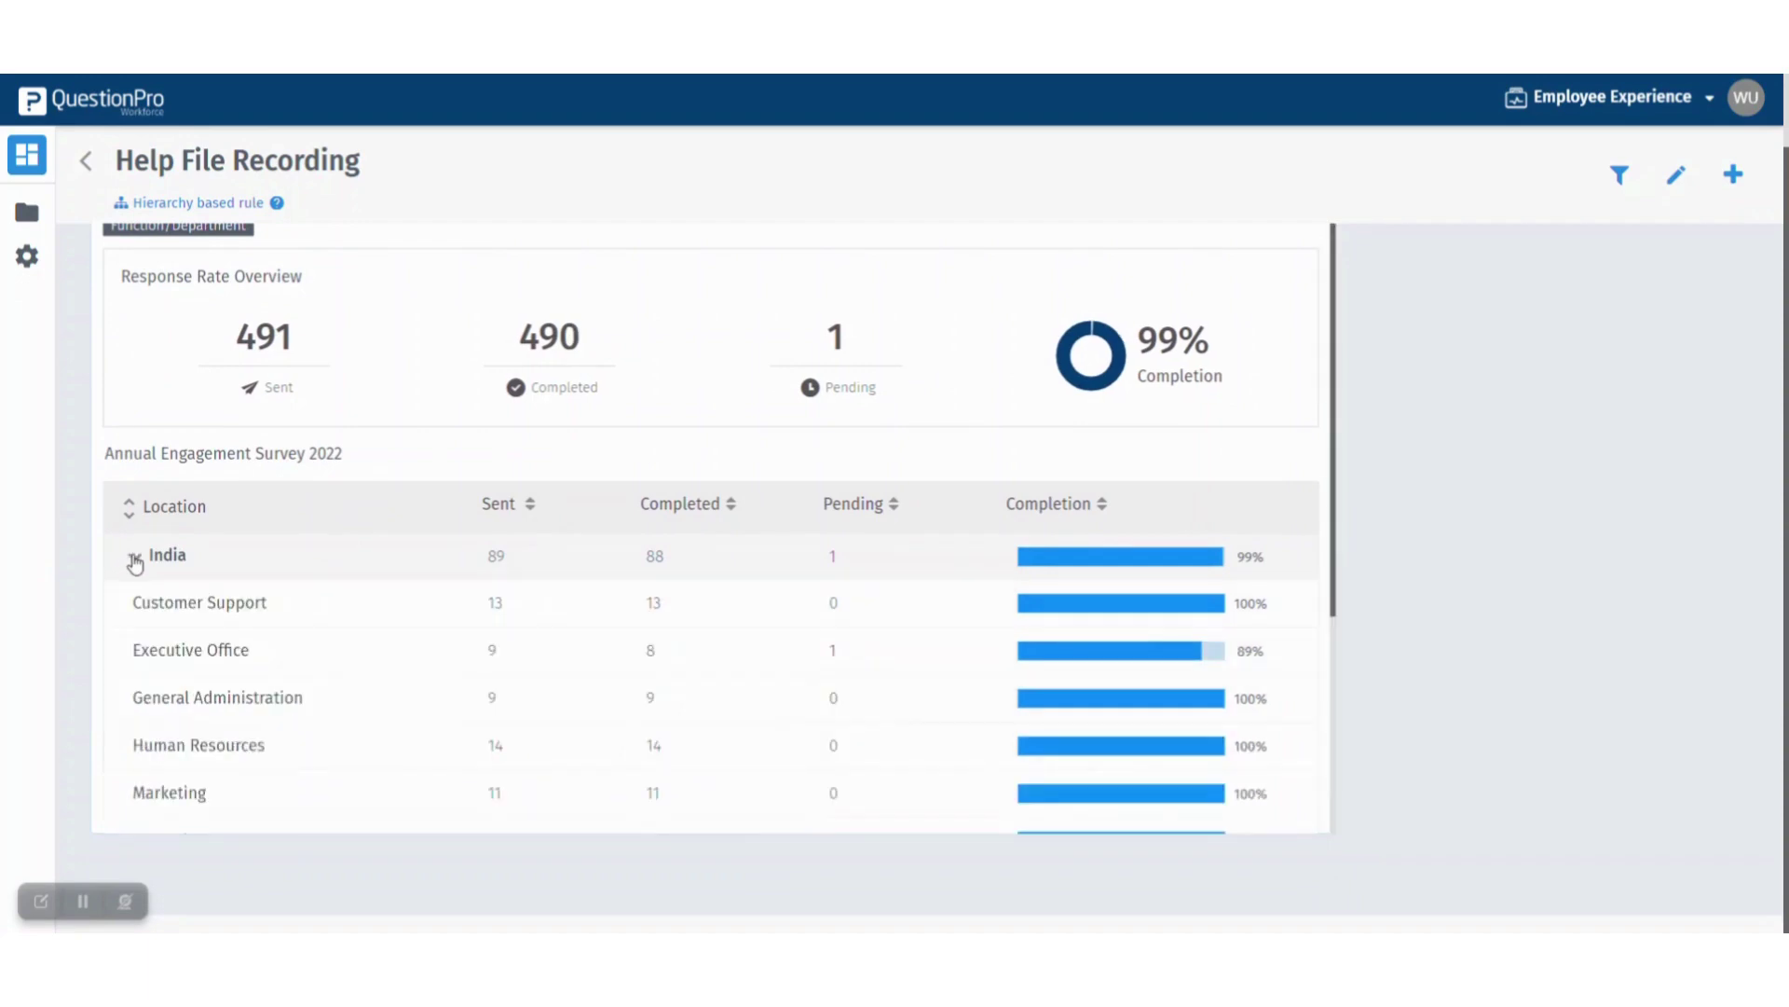
scroll(515, 634, down, 1)
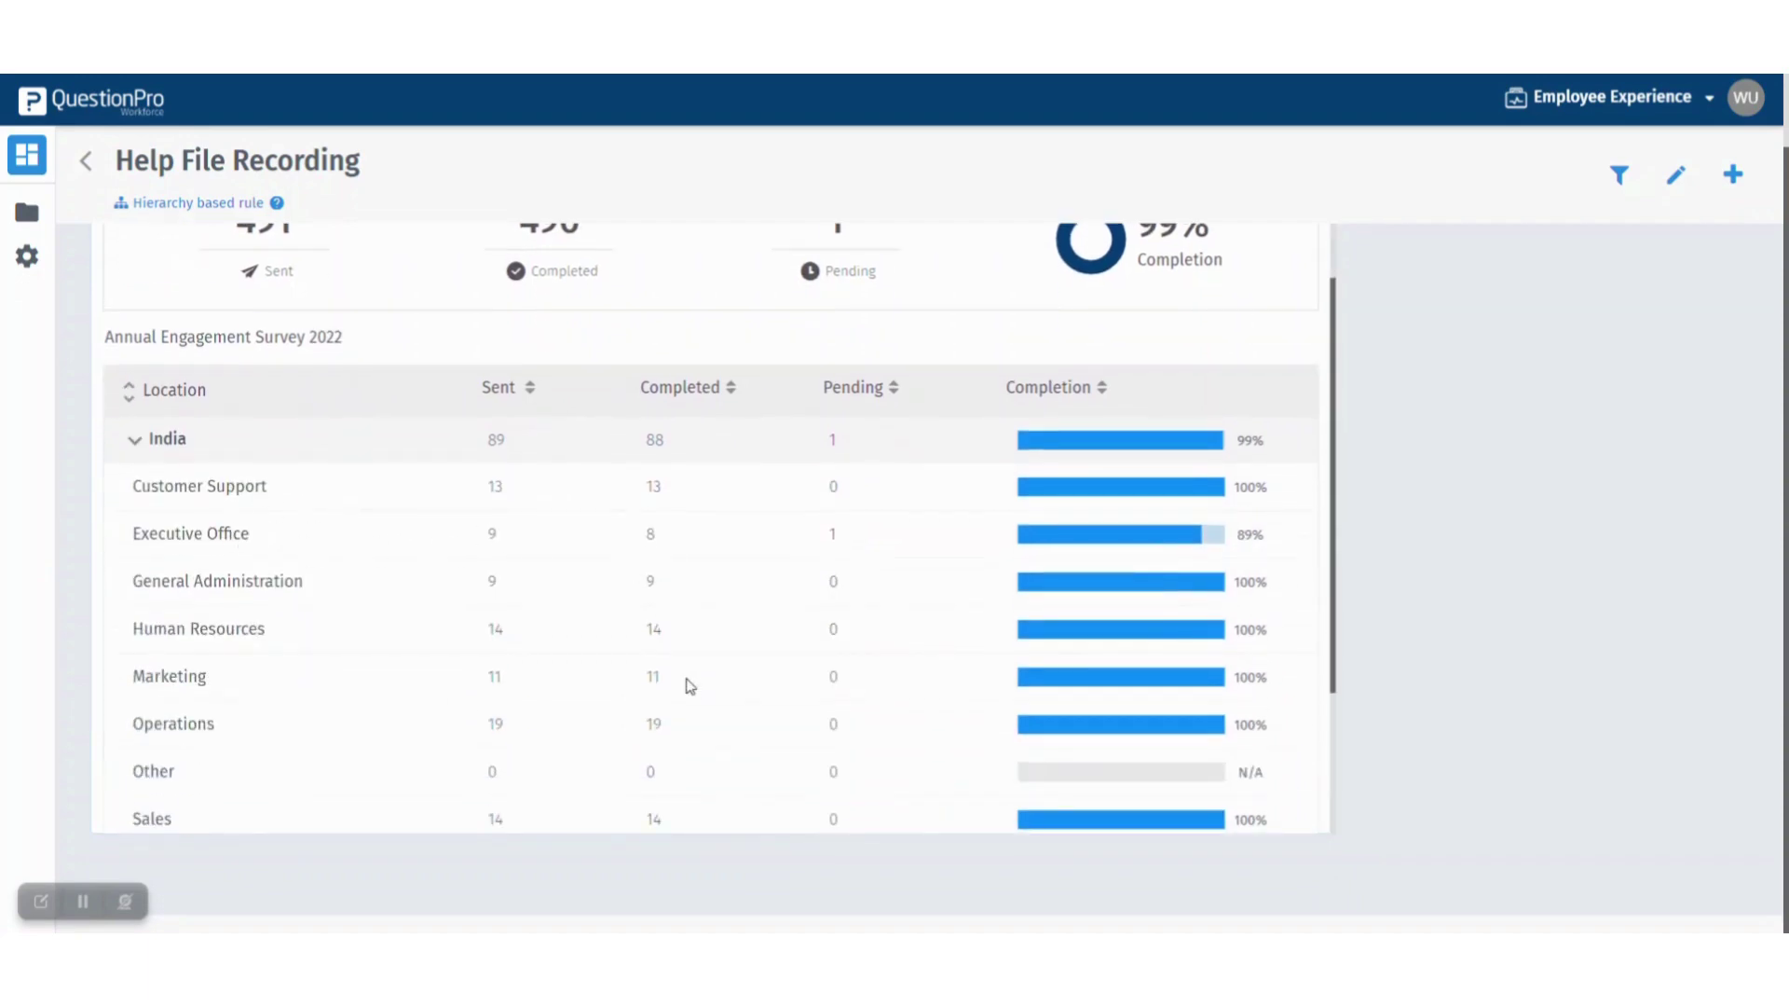
scroll(689, 686, down, 1)
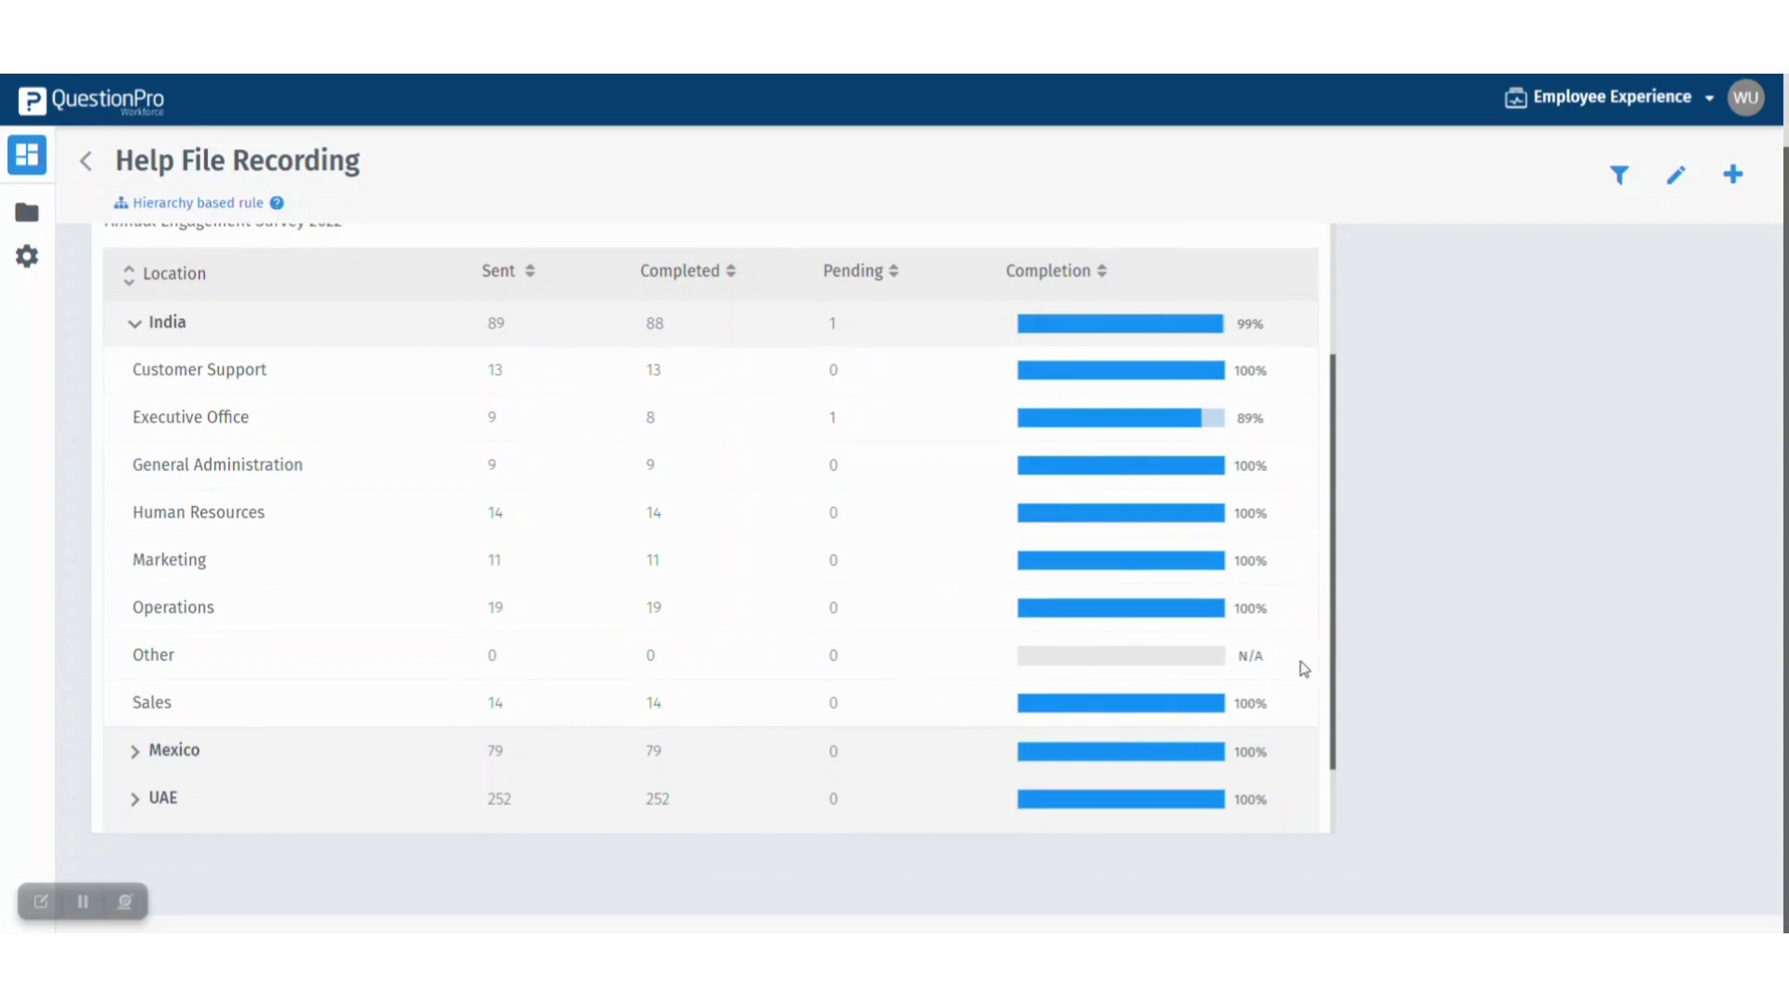
scroll(1250, 685, up, 3)
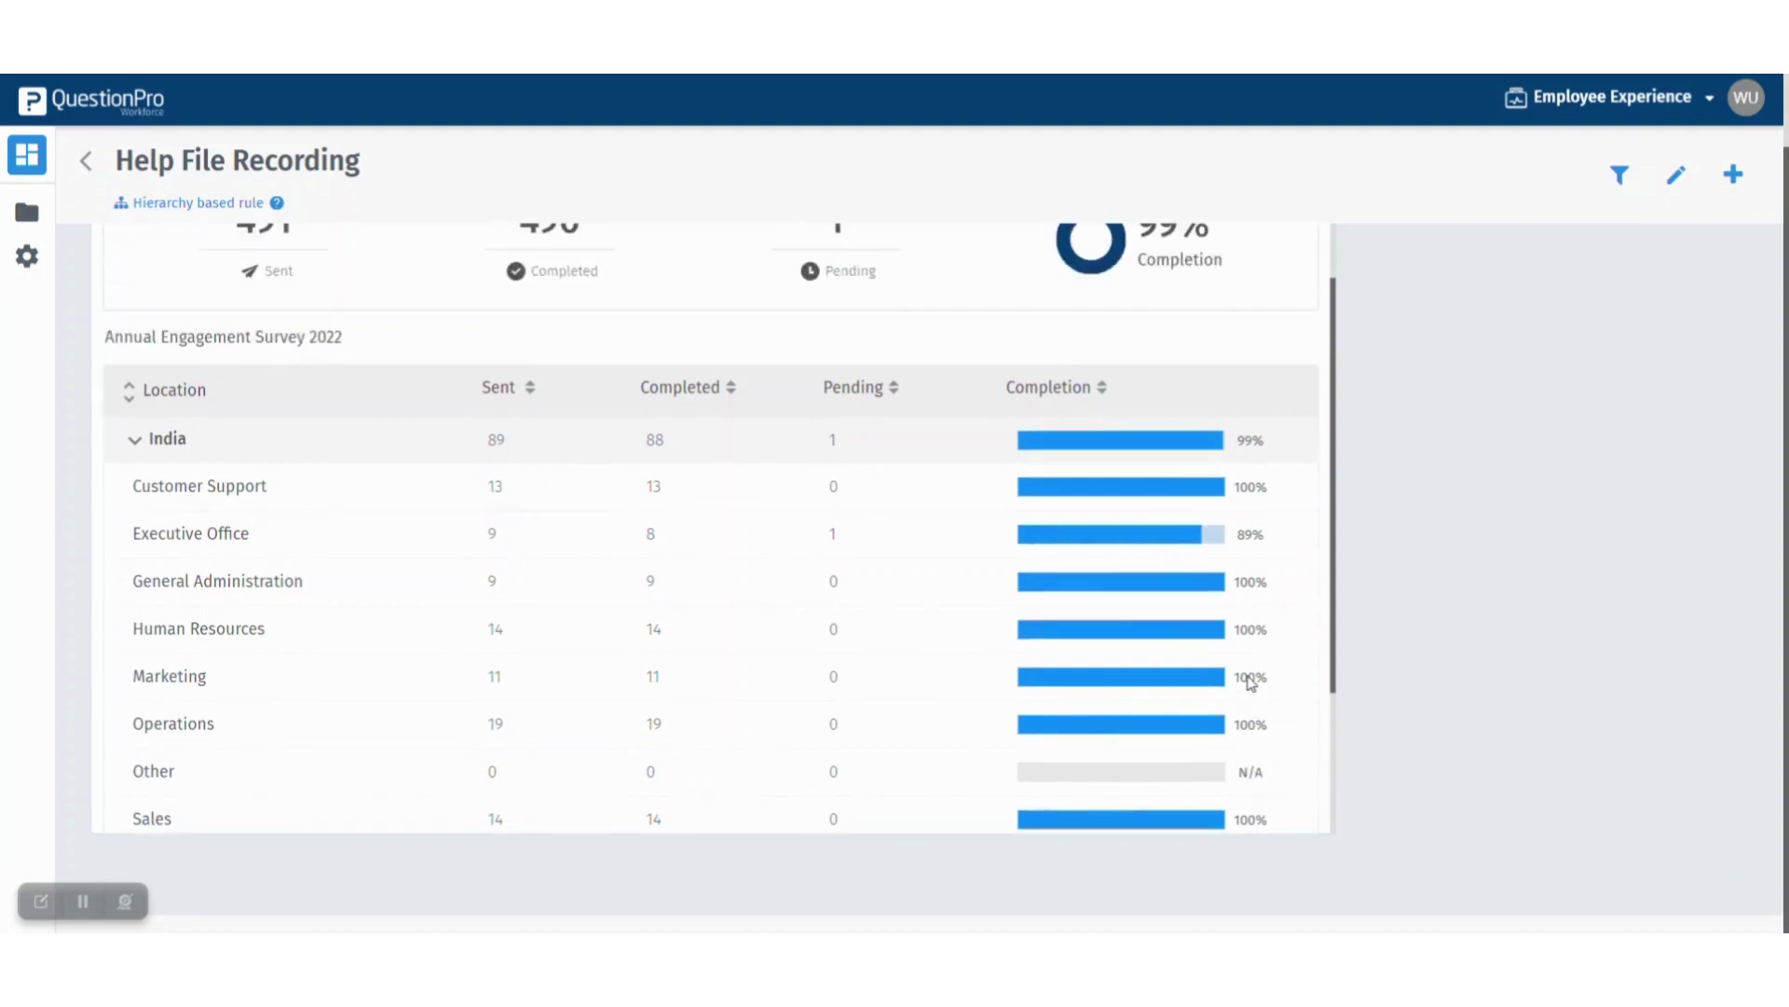
mouse_move(100, 454)
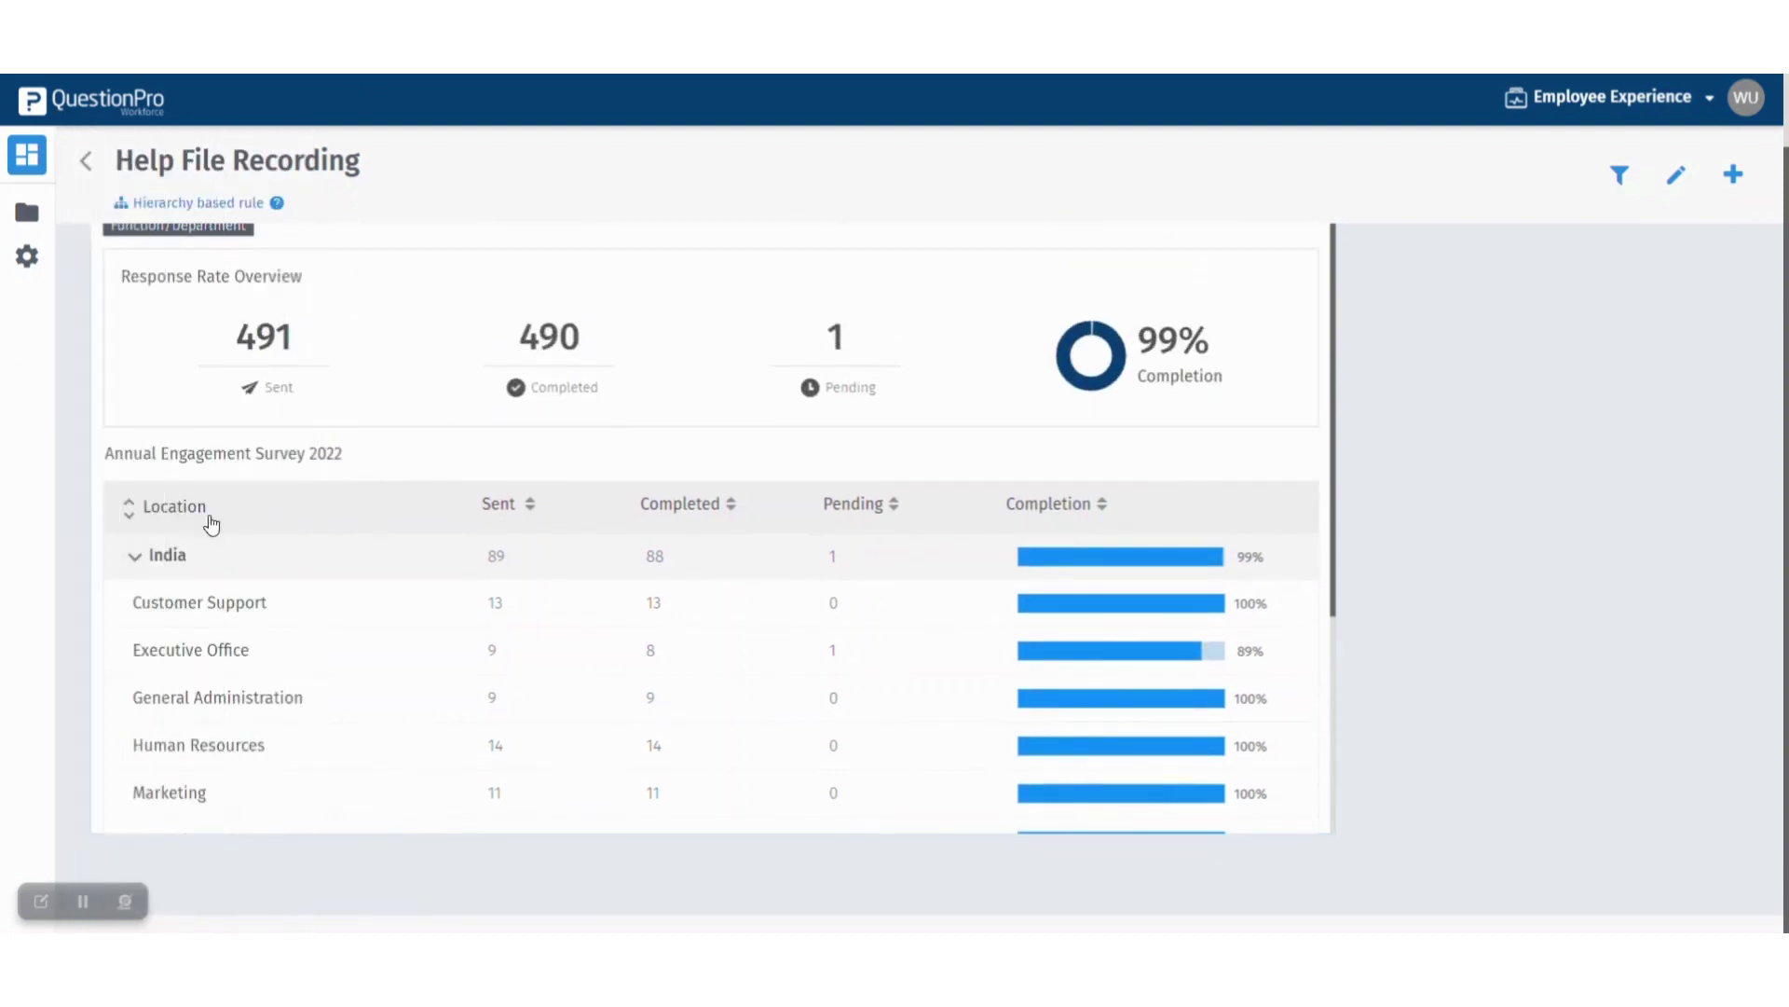
scroll(791, 565, down, 12)
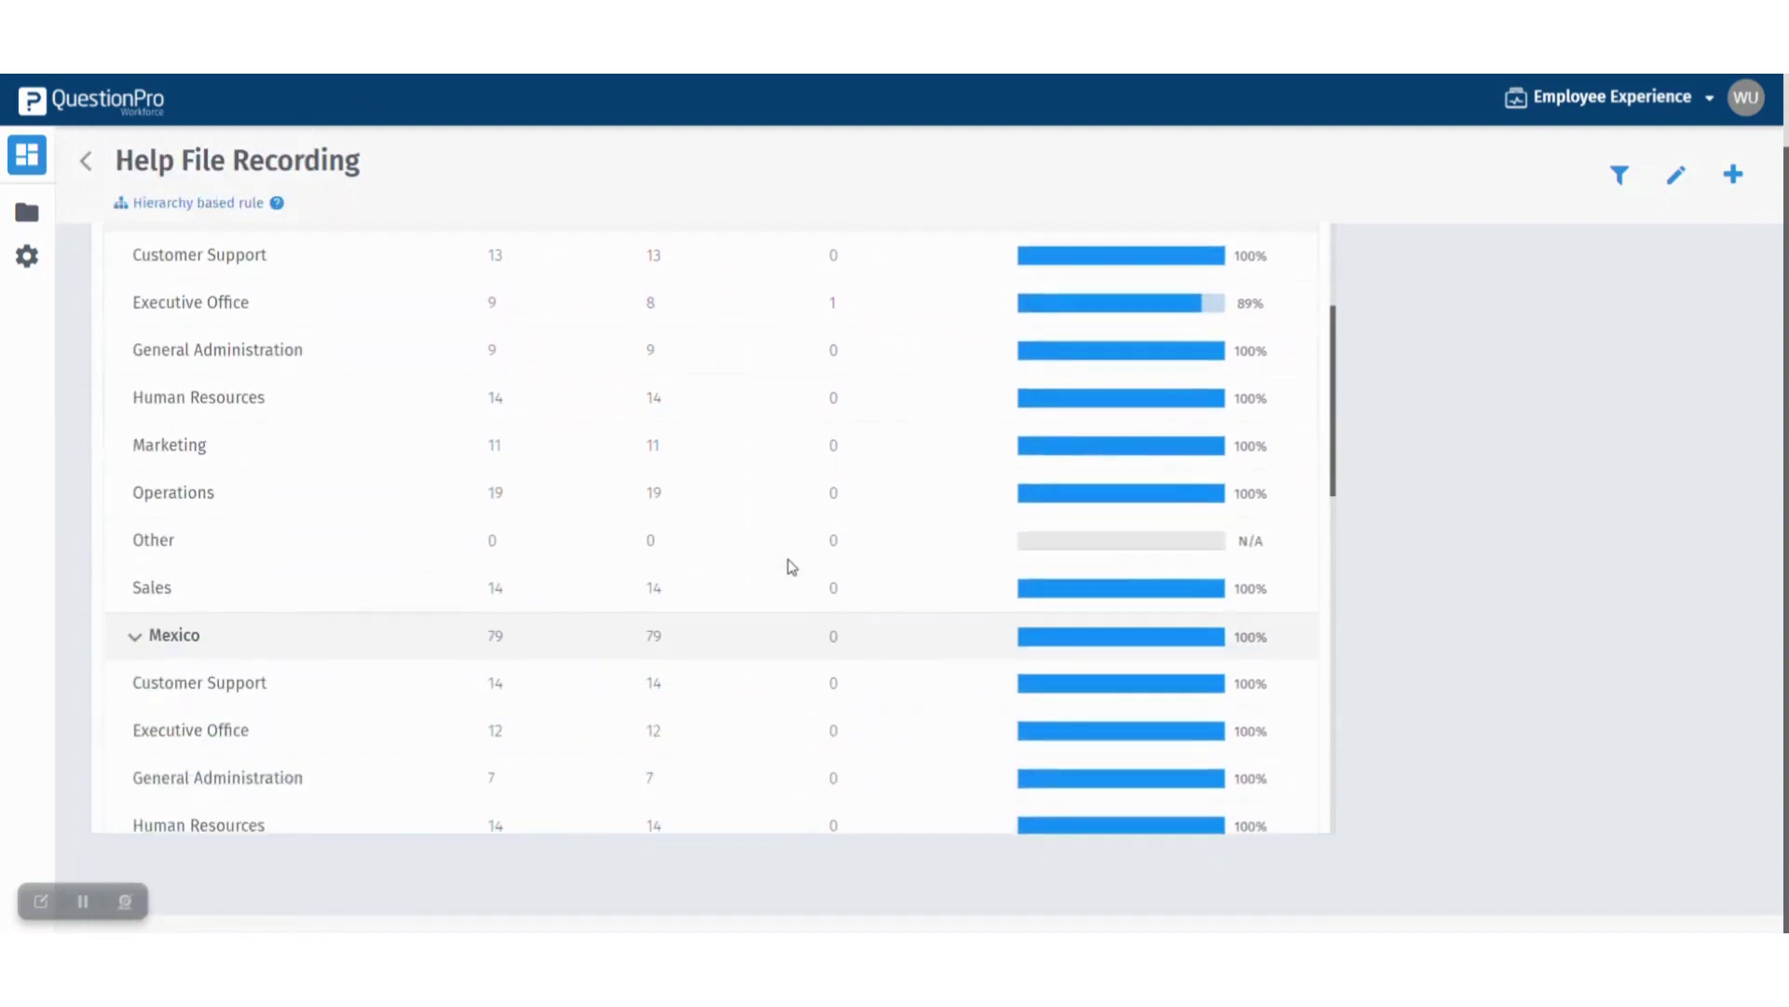
scroll(791, 565, up, 12)
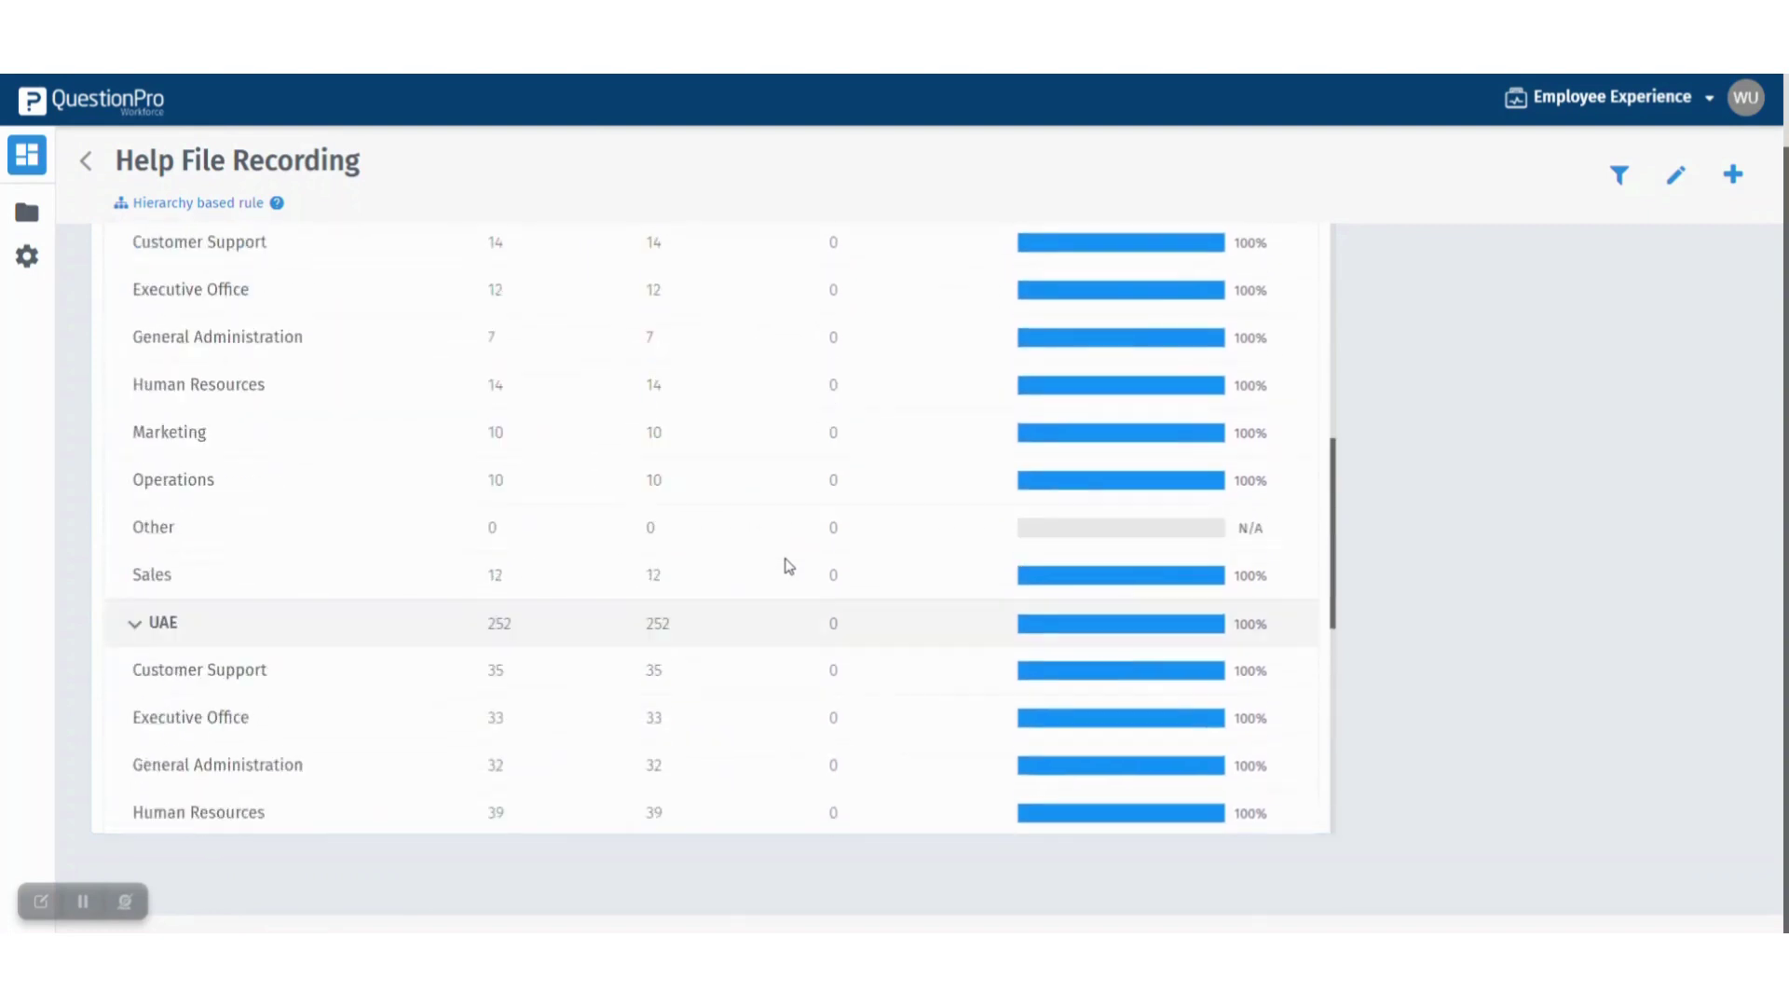
click(129, 508)
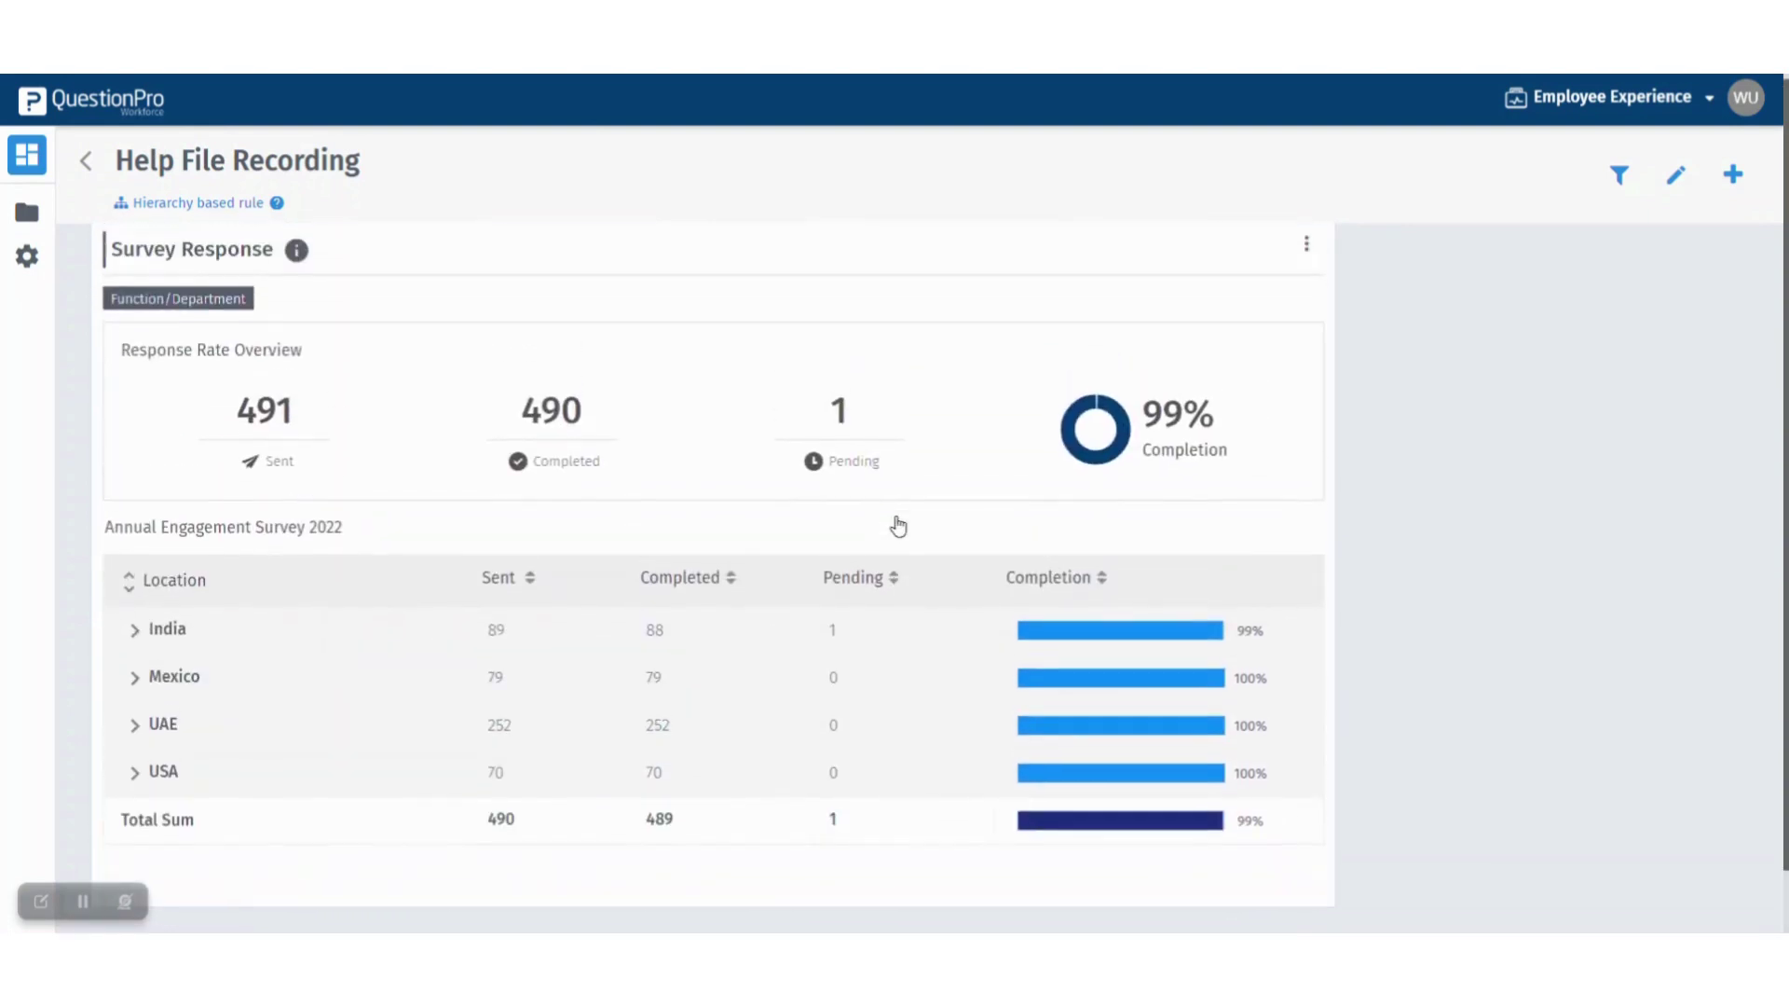
Edit the Survey Response widget to add an empty second criteria row, then close the editor
click(1308, 259)
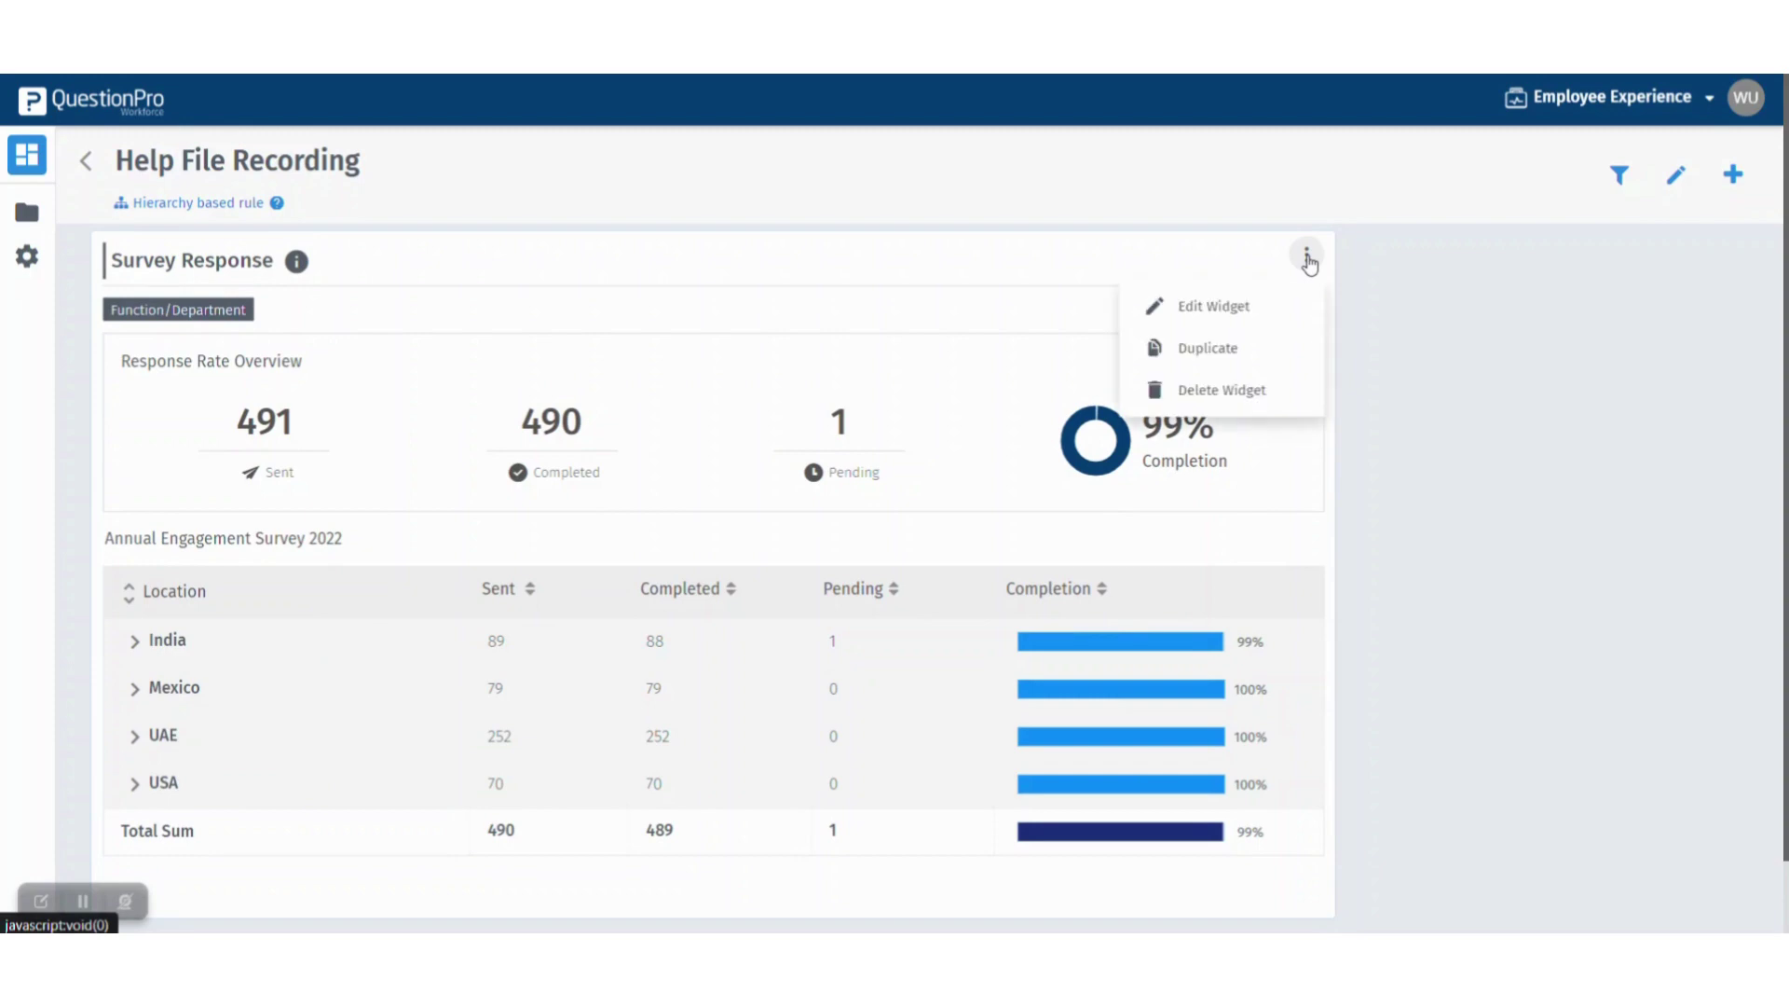
click(1223, 308)
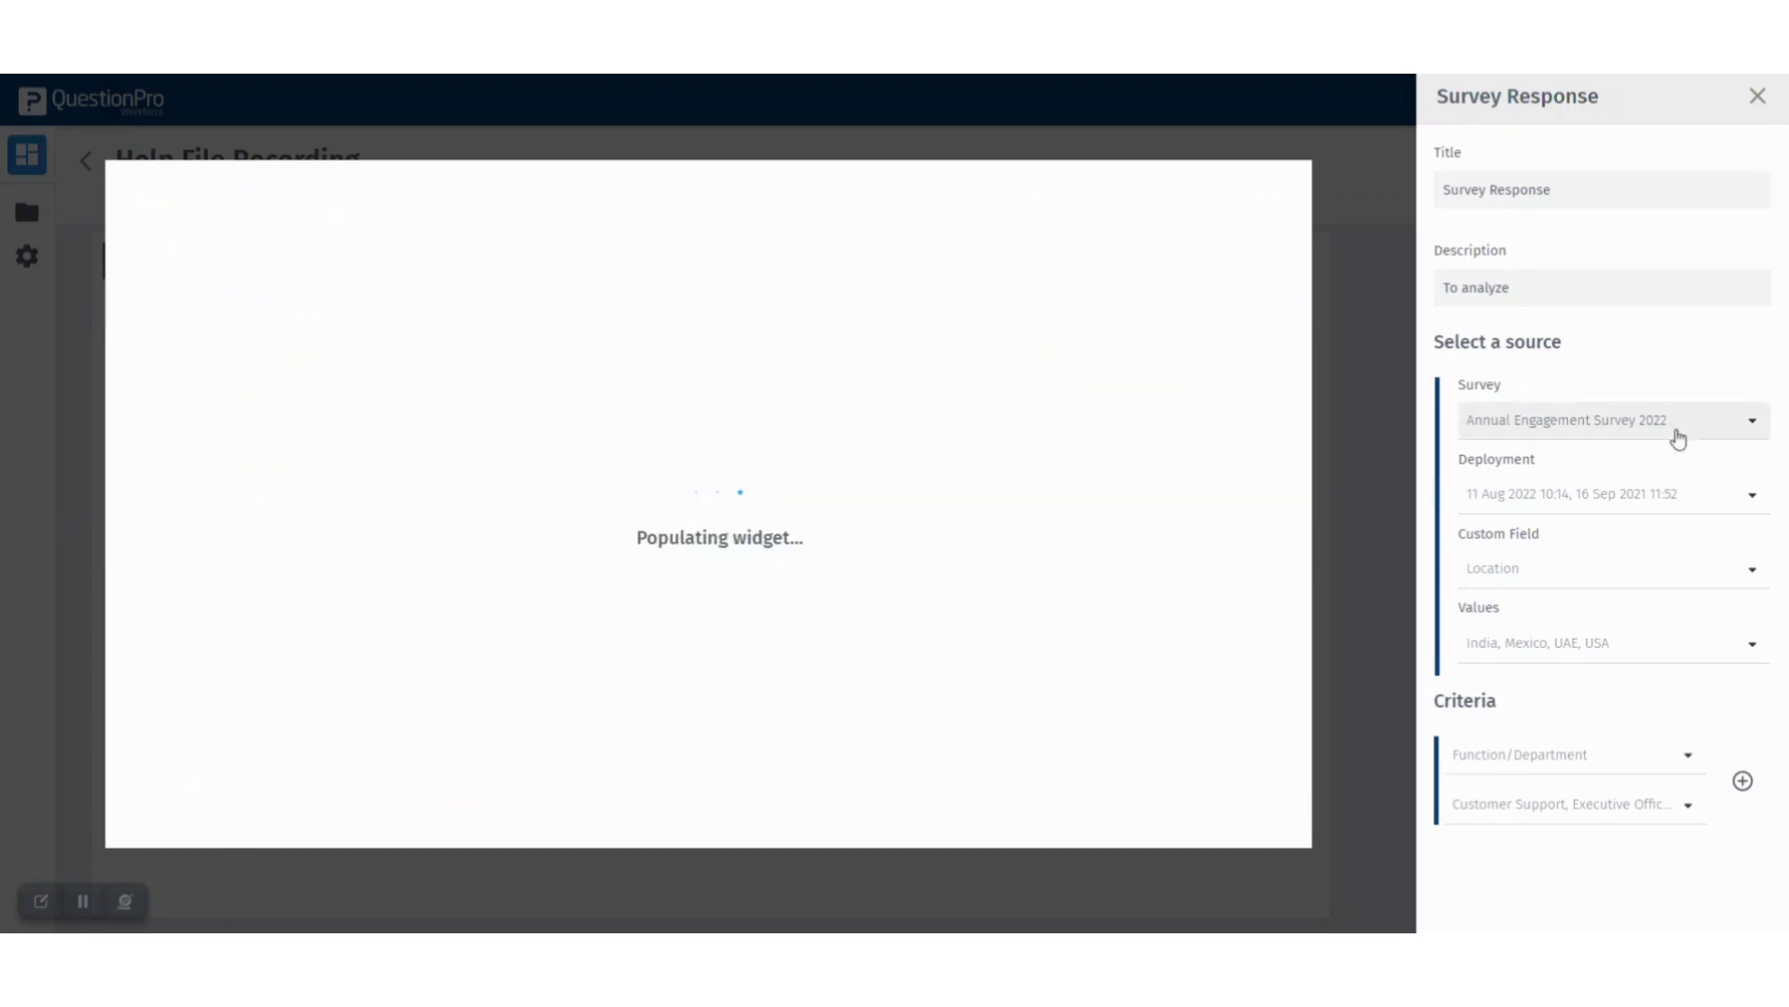
click(1646, 431)
click(1645, 410)
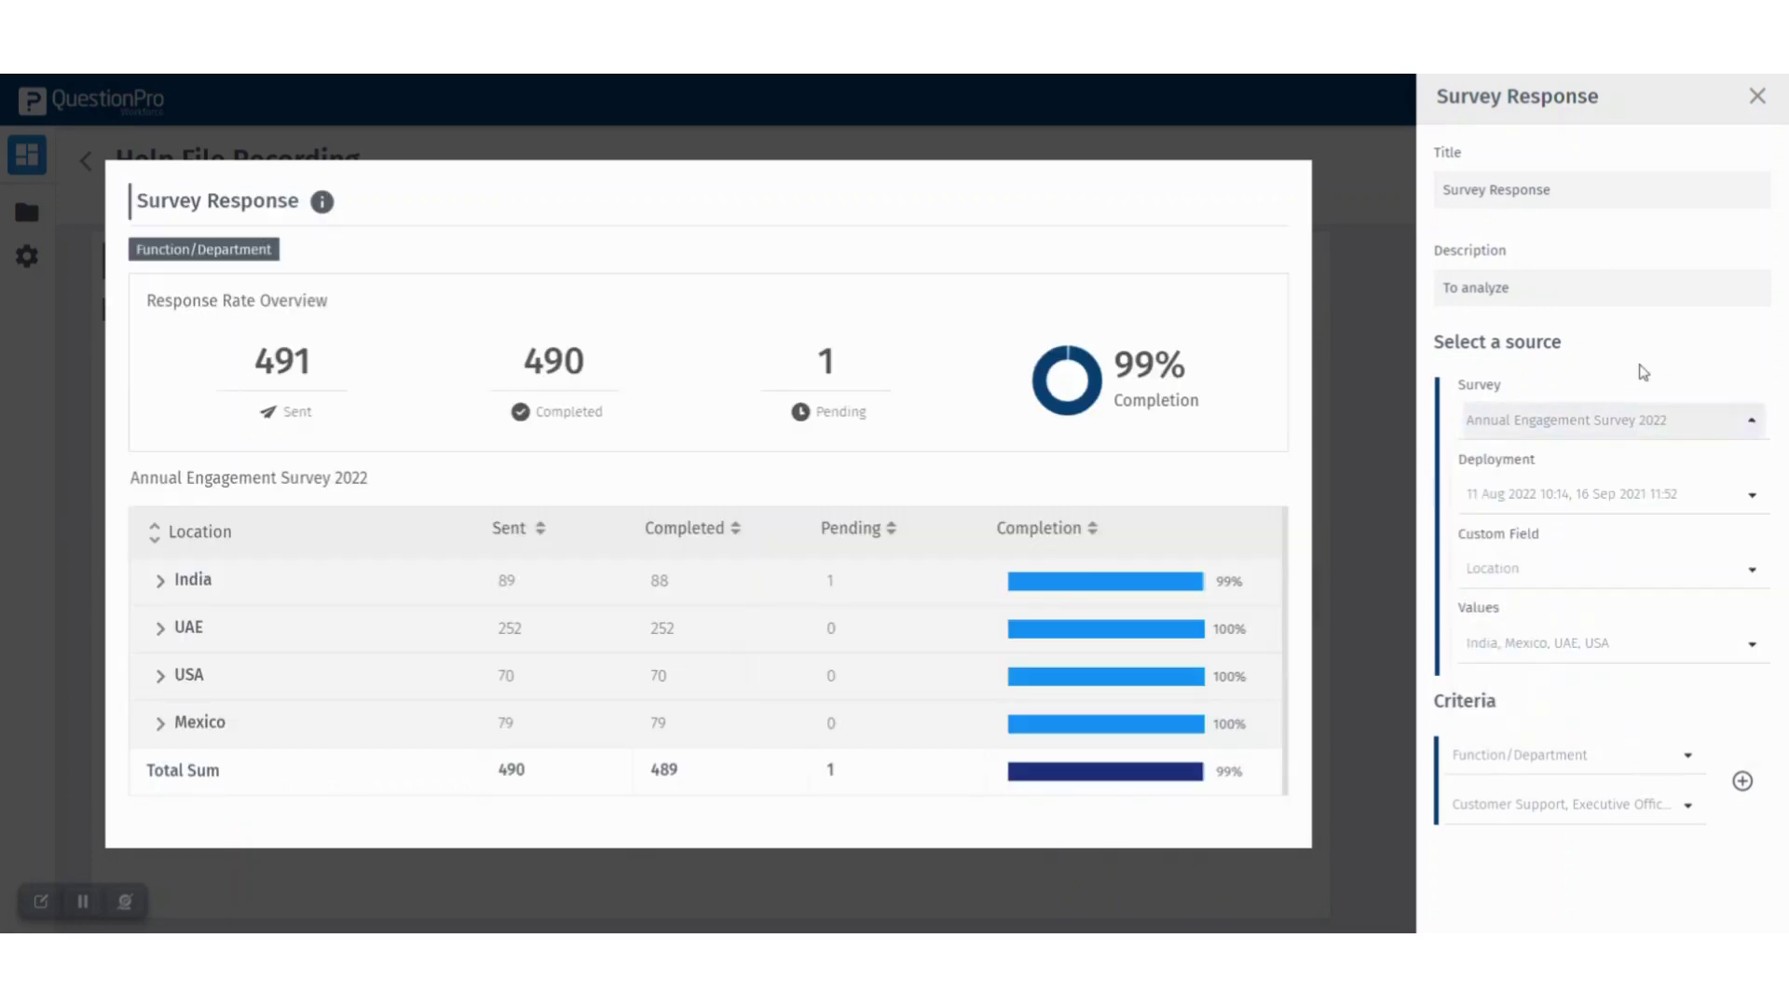
click(1742, 781)
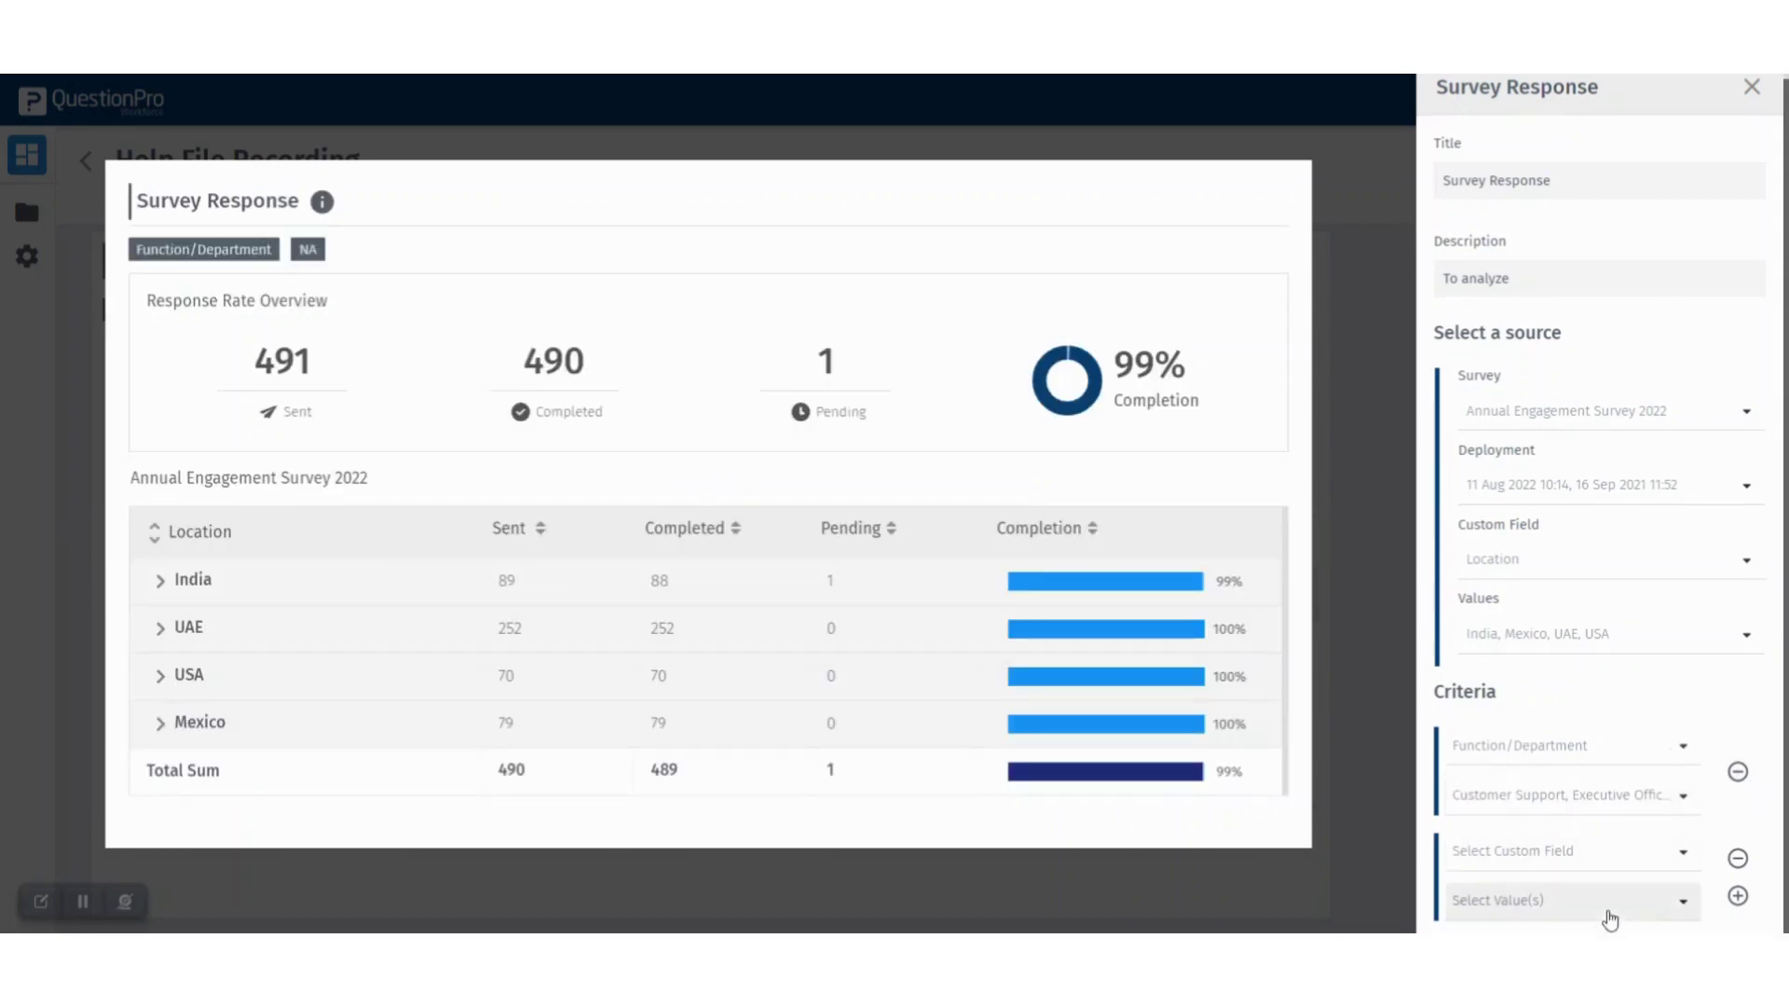
click(1752, 87)
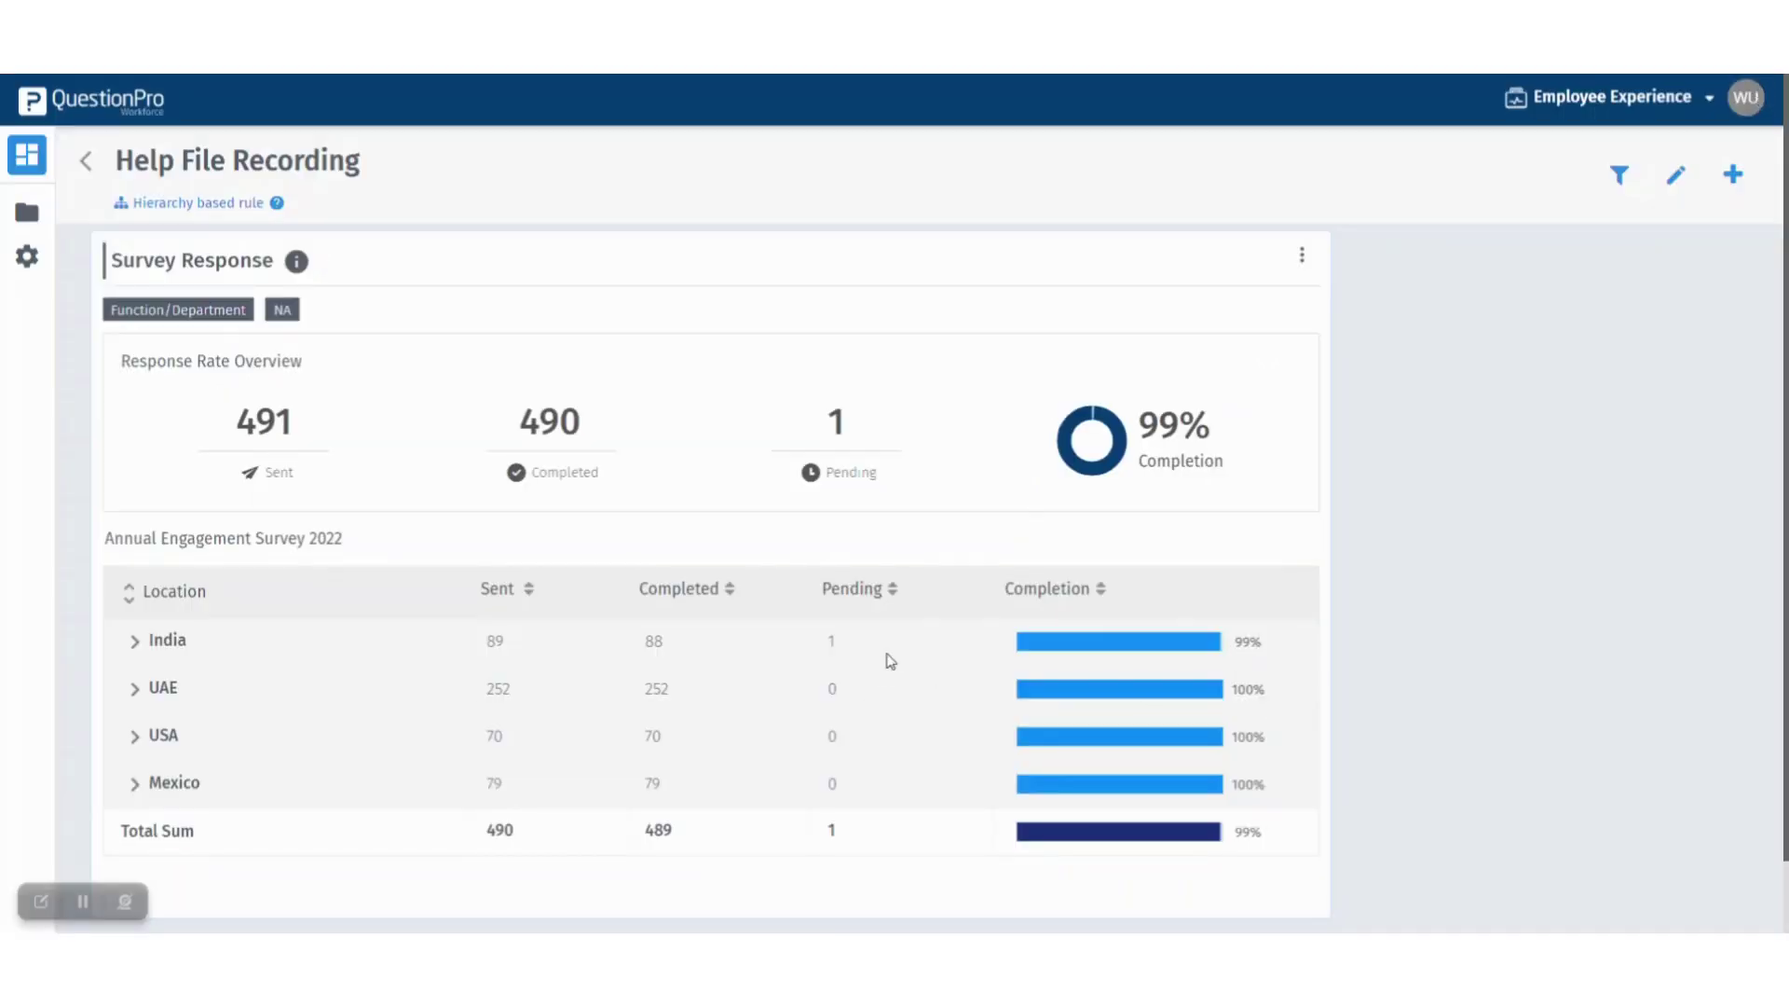
scroll(890, 654, down, 1)
scroll(892, 653, up, 1)
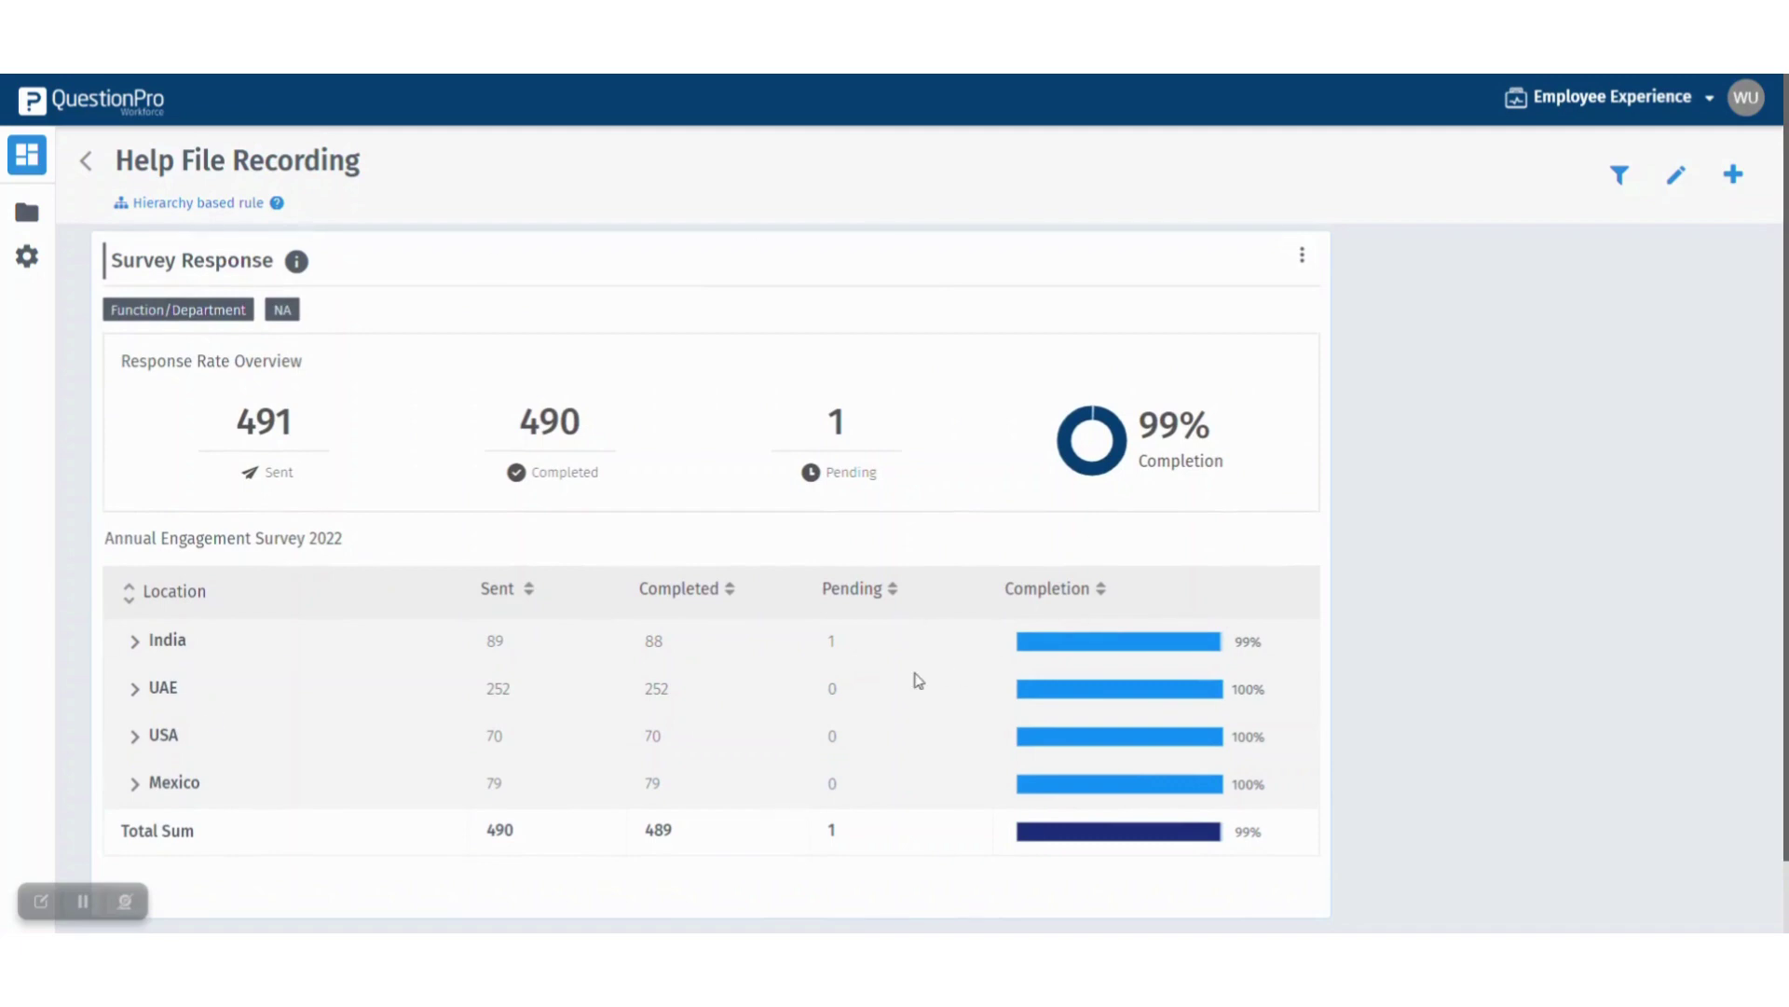